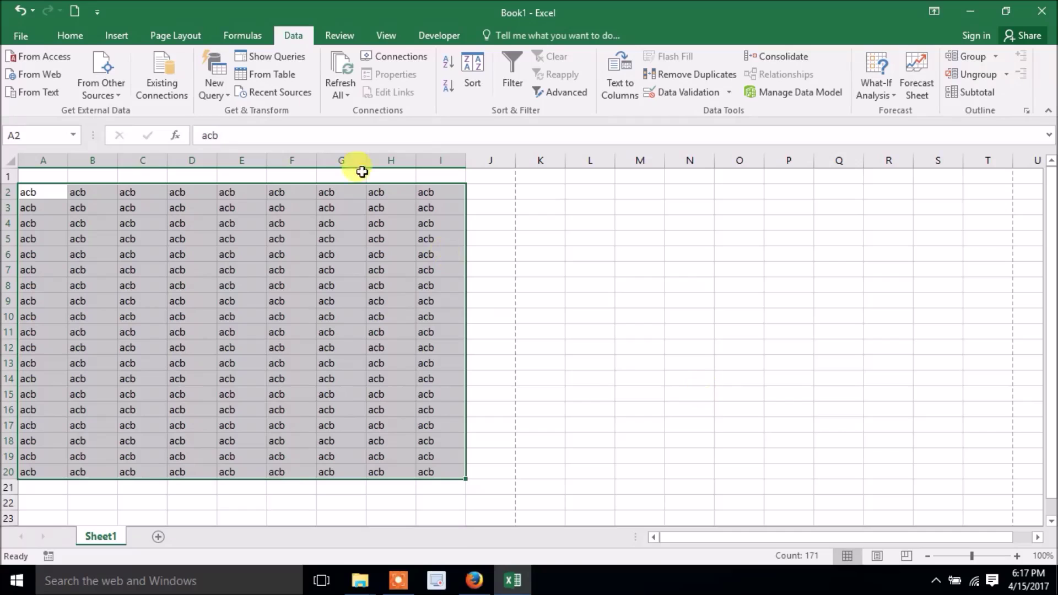
Step: Add the Quick Print and Print Preview and Print commands to the Quick Access Toolbar and deselect the data range
click(98, 12)
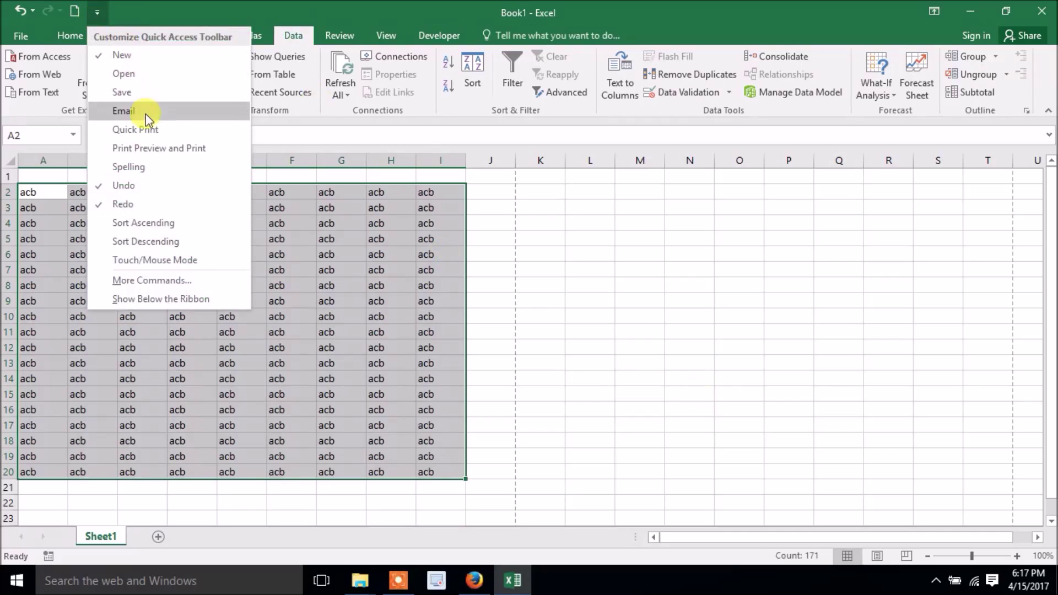
click(135, 129)
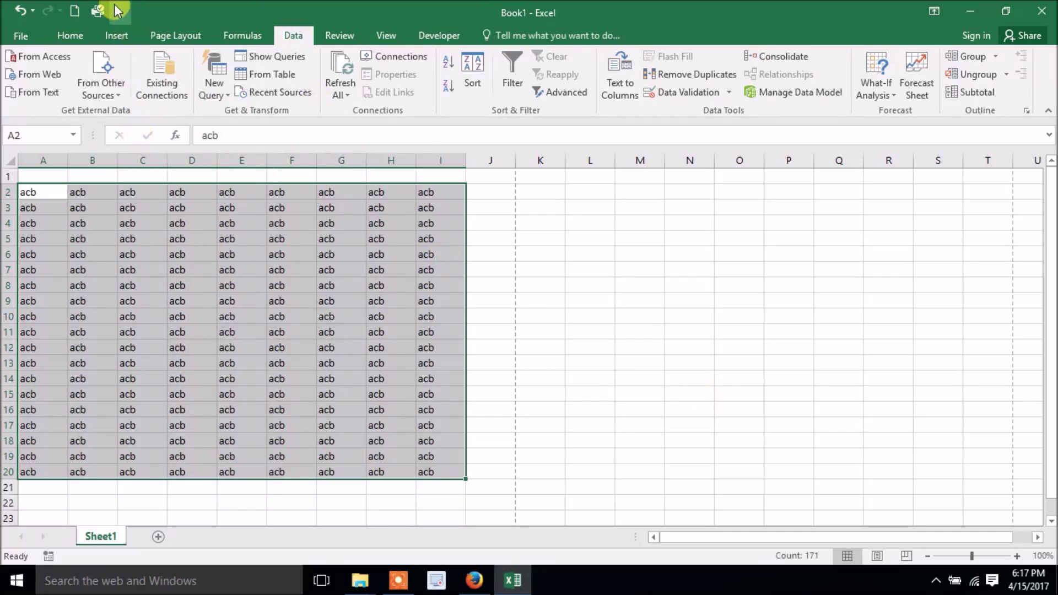
click(119, 12)
click(170, 149)
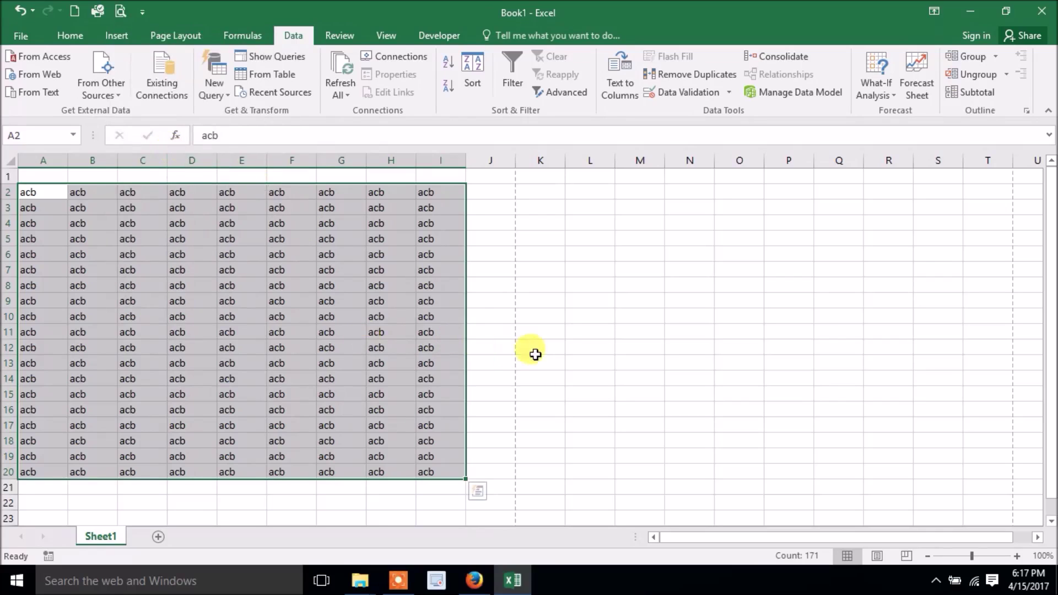
click(540, 349)
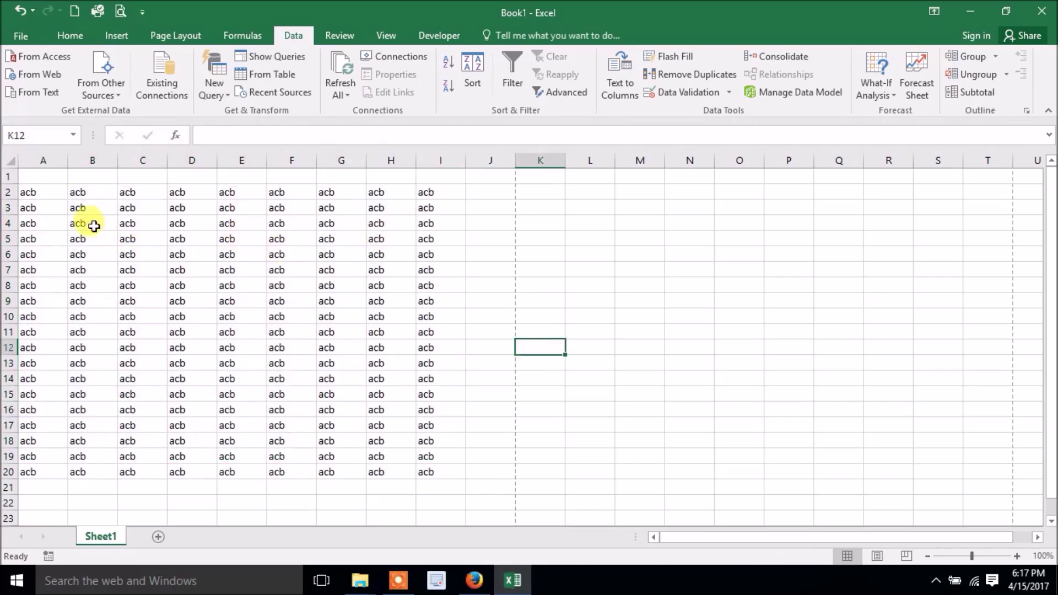
Step: Examine the cell addresses and contents of A2, A3 and A5 on Sheet1, highlighting A5's reference and text
click(40, 197)
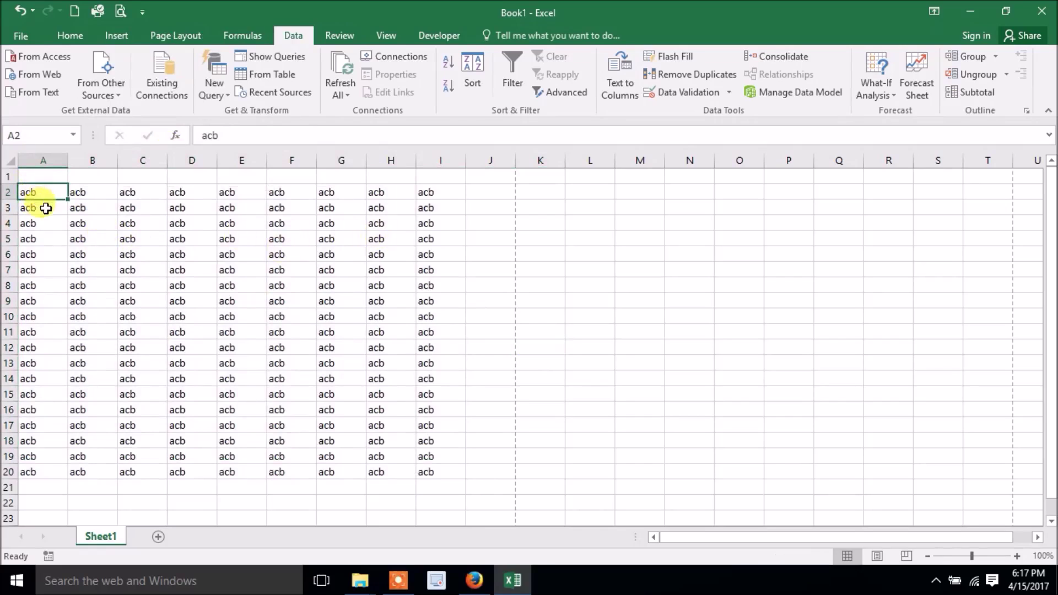
click(45, 209)
click(52, 237)
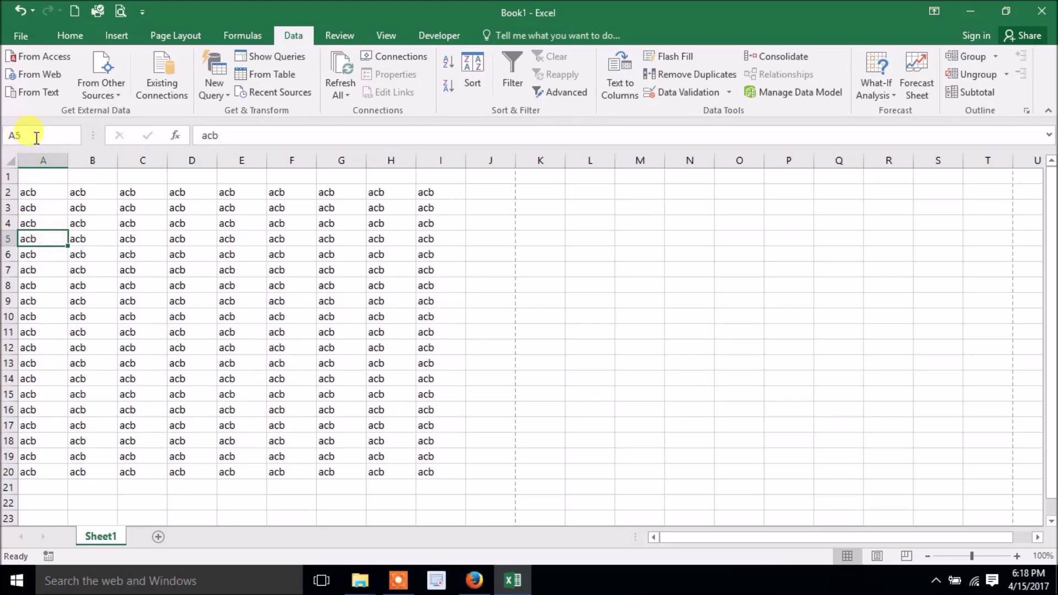
drag(40, 135, 6, 128)
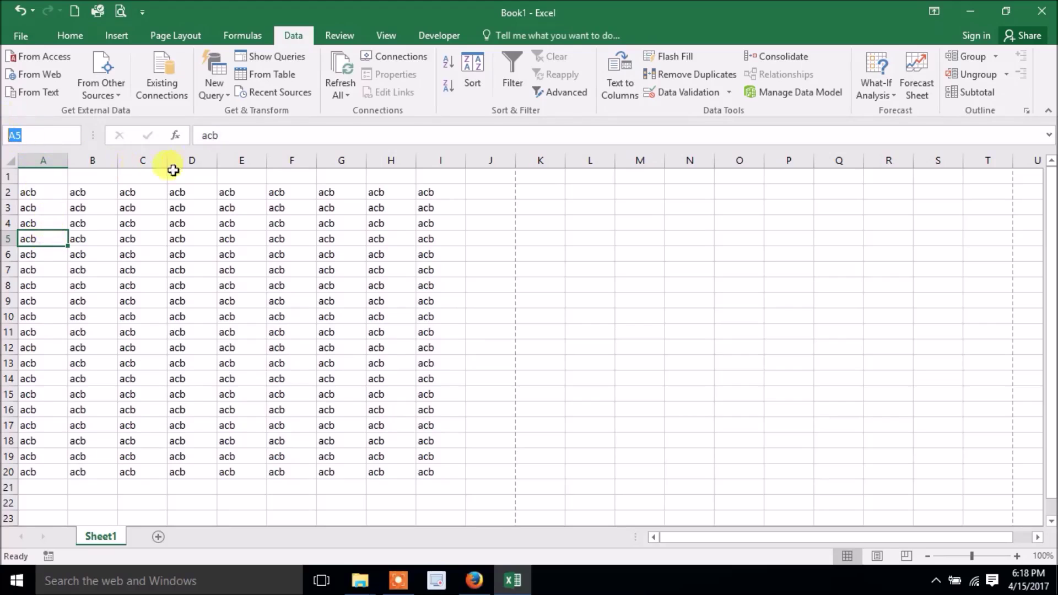
click(208, 135)
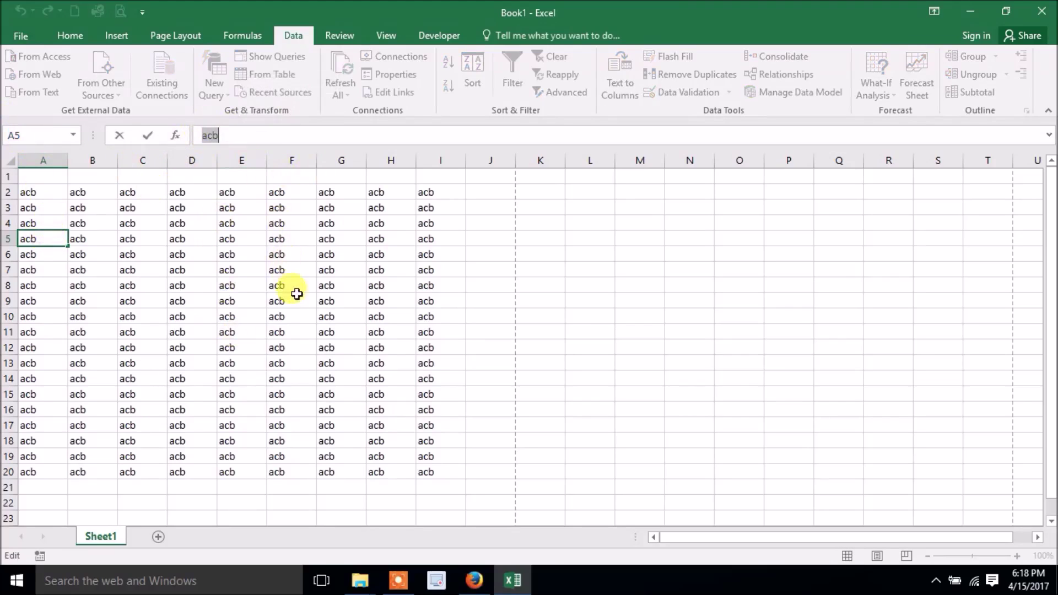
click(275, 316)
click(41, 239)
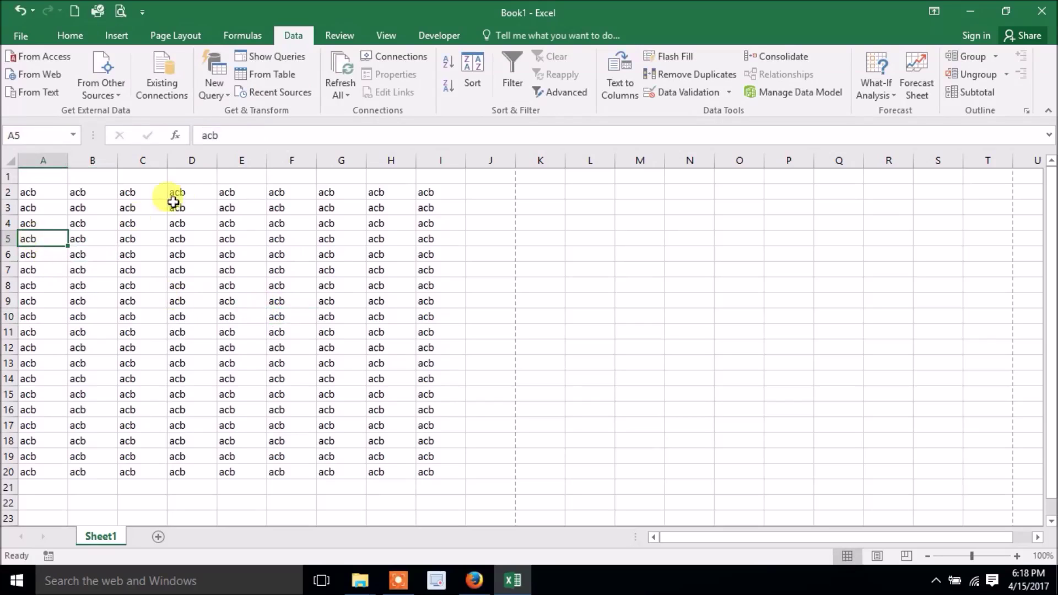
click(231, 135)
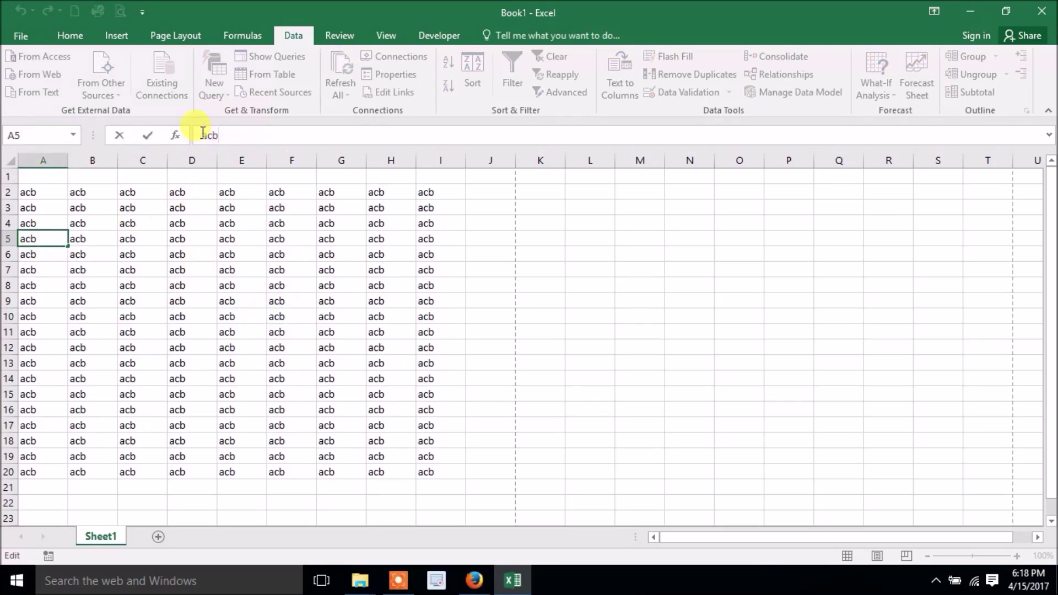
drag(203, 133, 248, 135)
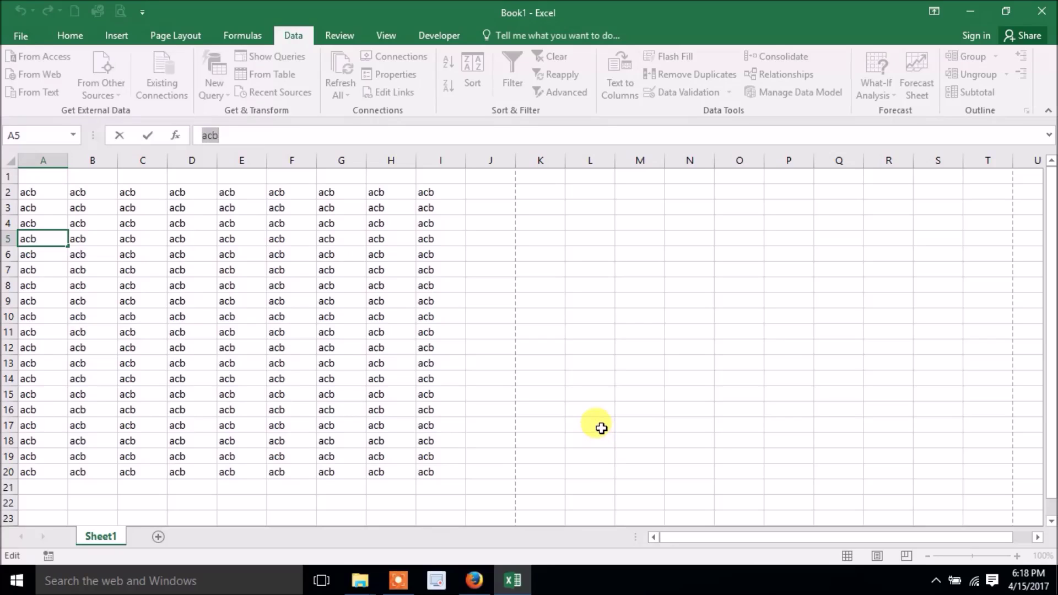
click(523, 301)
Step: Add a new worksheet and enter 12 in cell B5 and 115 in cell C5
click(158, 538)
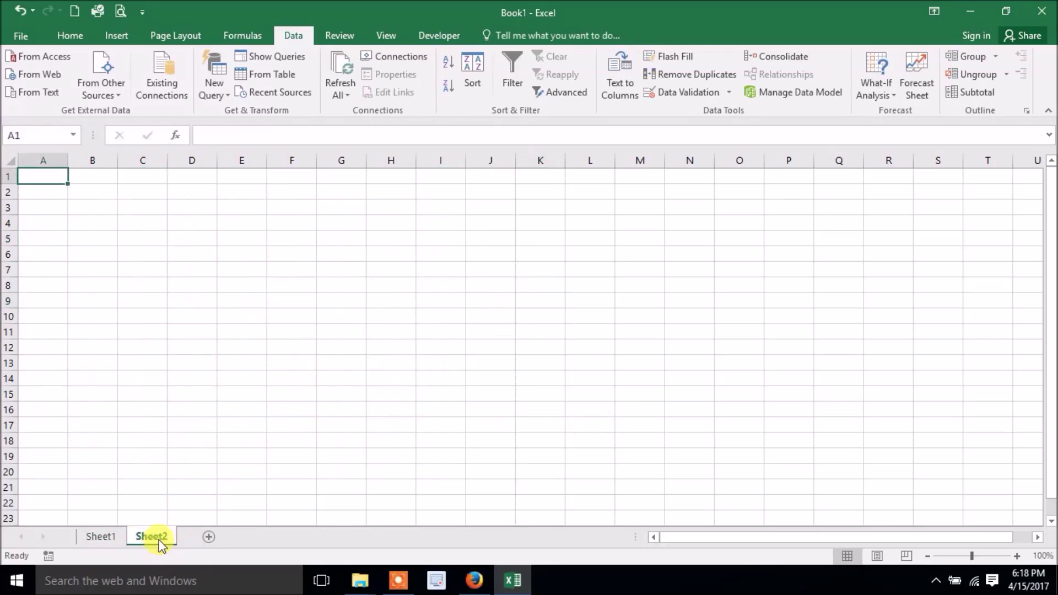
click(110, 239)
text(12)
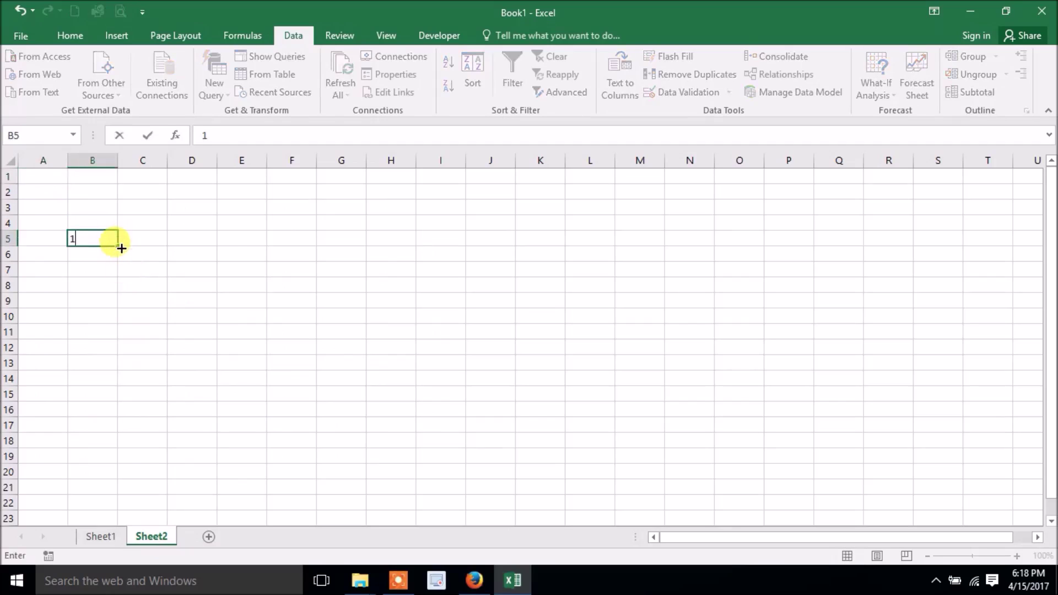
click(161, 242)
text(115)
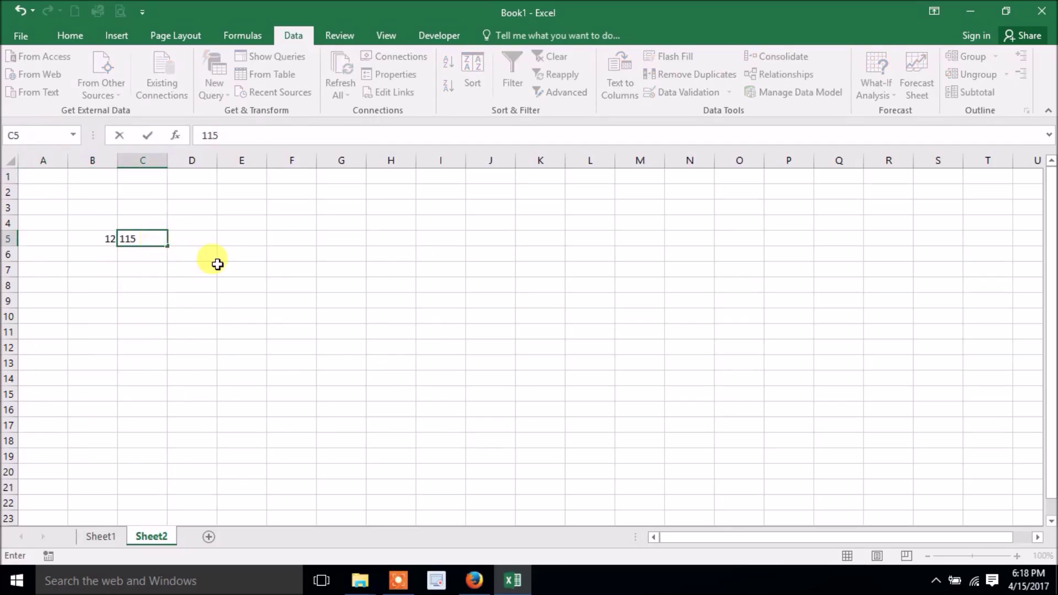
click(219, 265)
Step: Enter the formula =B5*C5 in cell D5 to multiply the two numbers
click(203, 239)
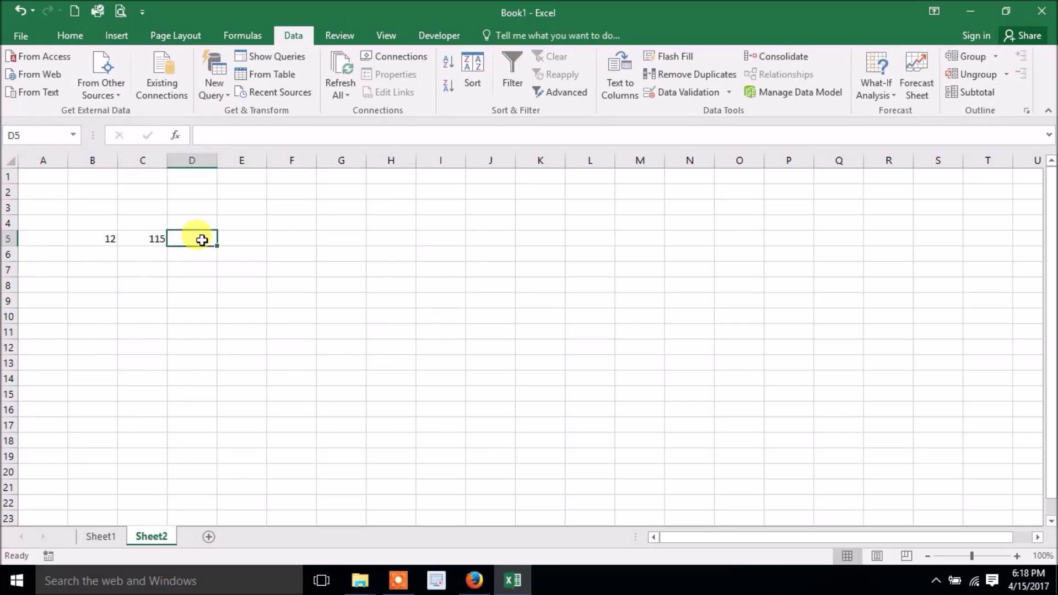
text(=)
click(104, 240)
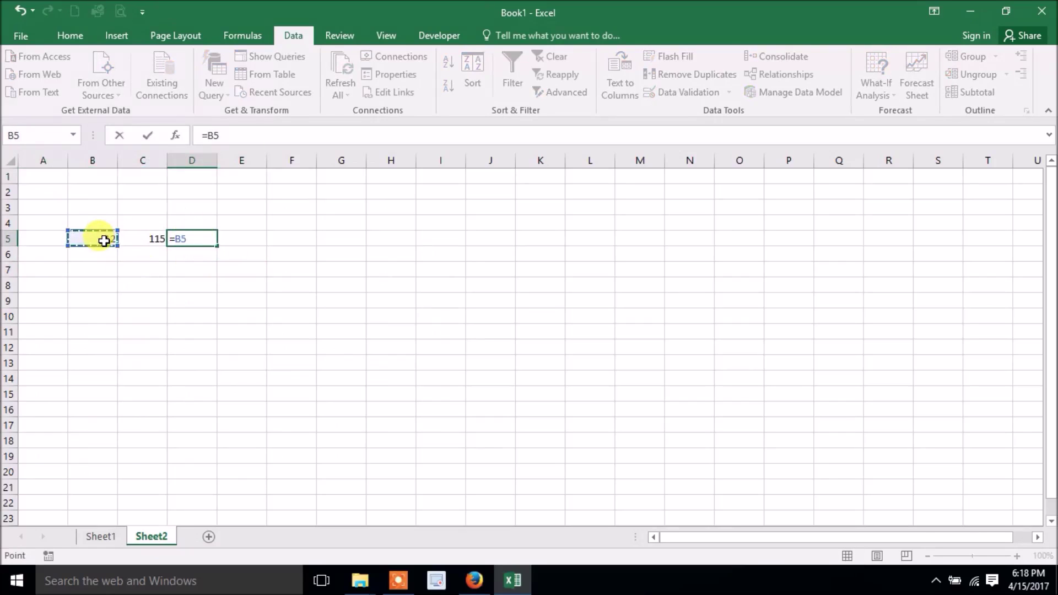
text(*)
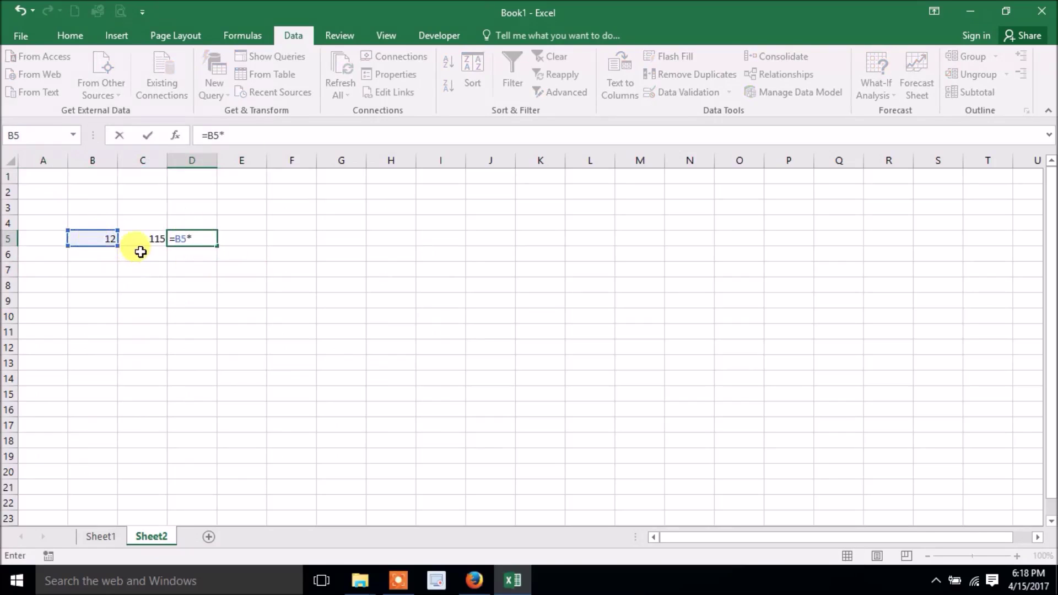
click(142, 243)
key(Return)
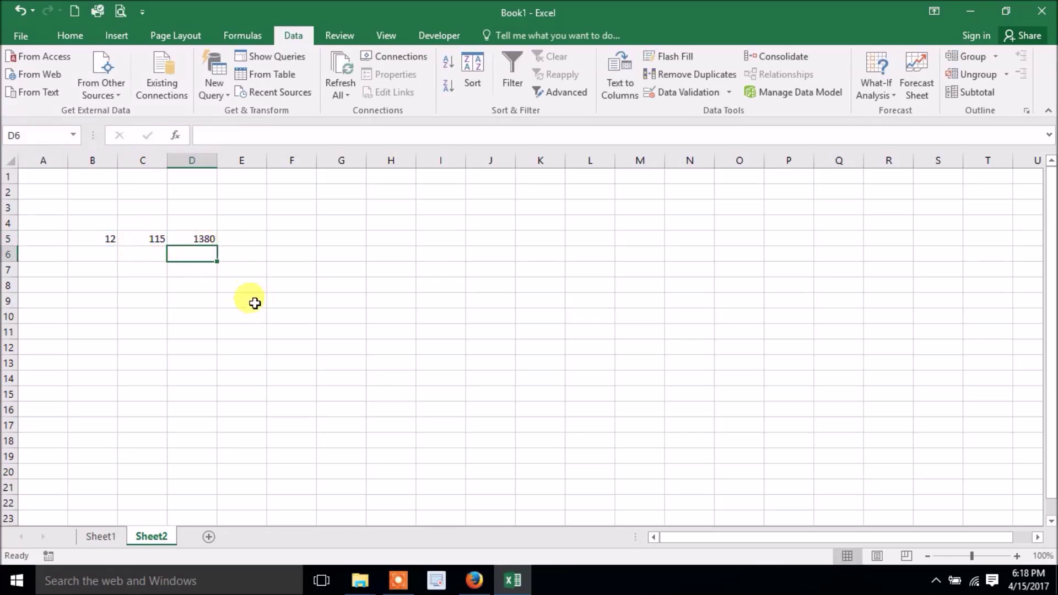
Step: Inspect the formula behind cell D5 and compare it with the contents of cells B5 and C5
click(208, 238)
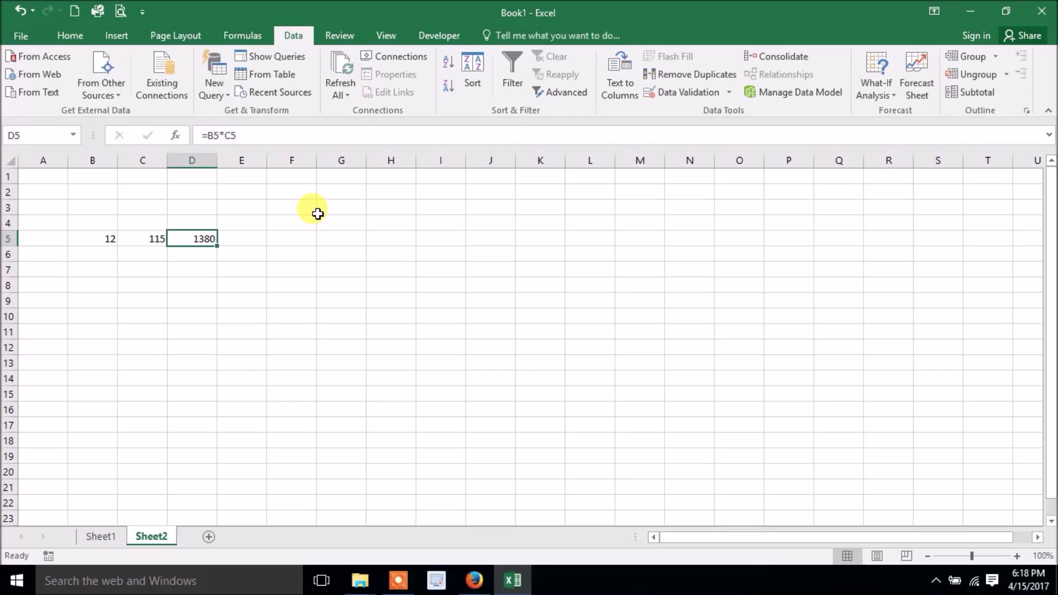
click(99, 237)
click(134, 238)
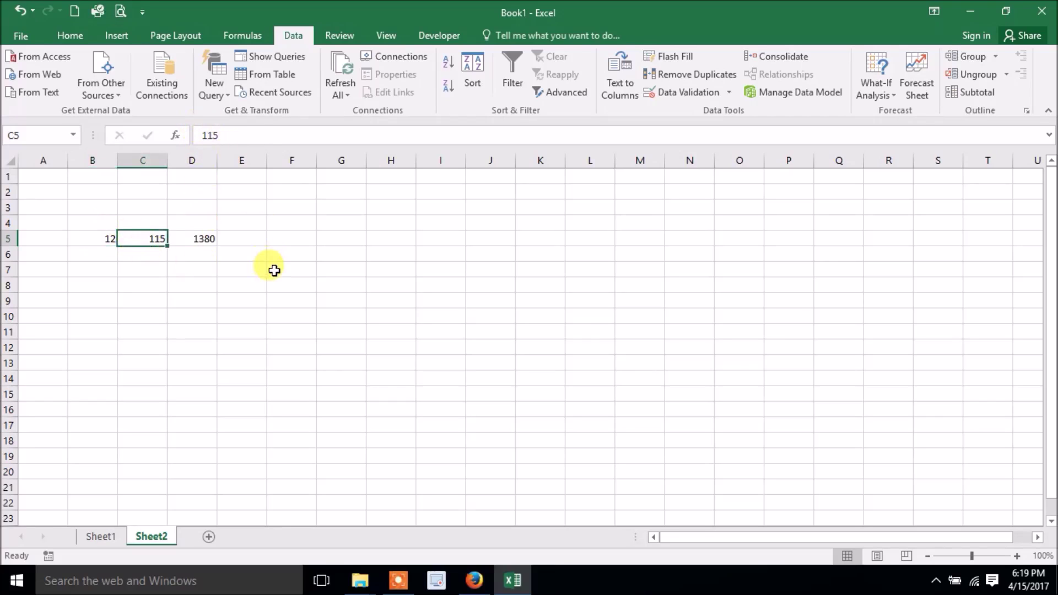
click(198, 241)
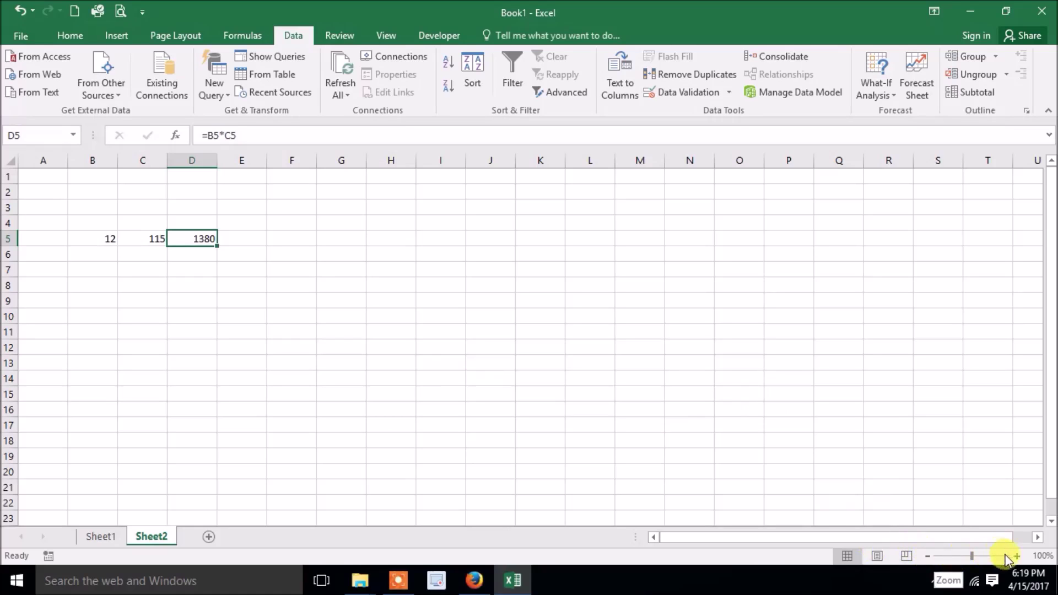
Step: Zoom Sheet2 out to 70%, in to 110%, and back out to 82%
click(927, 556)
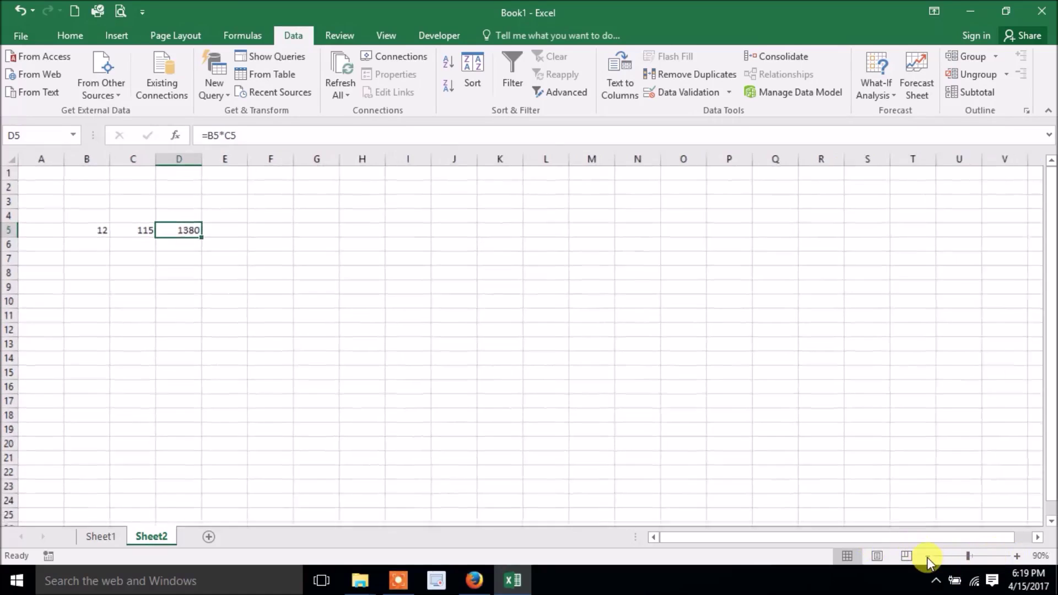
click(926, 557)
click(927, 557)
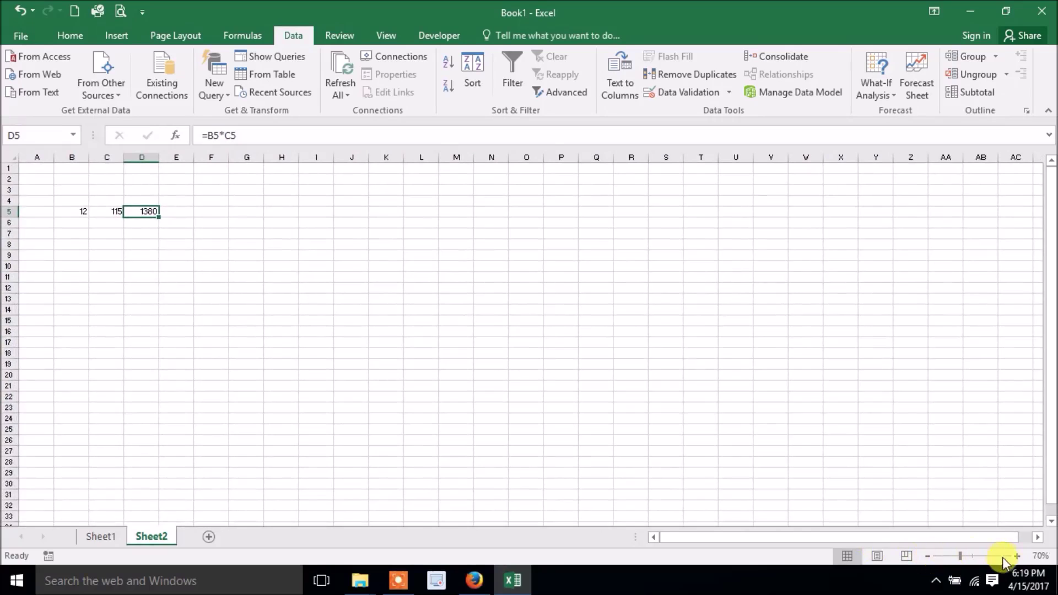
click(1017, 557)
click(1017, 557)
click(1017, 557)
click(1017, 557)
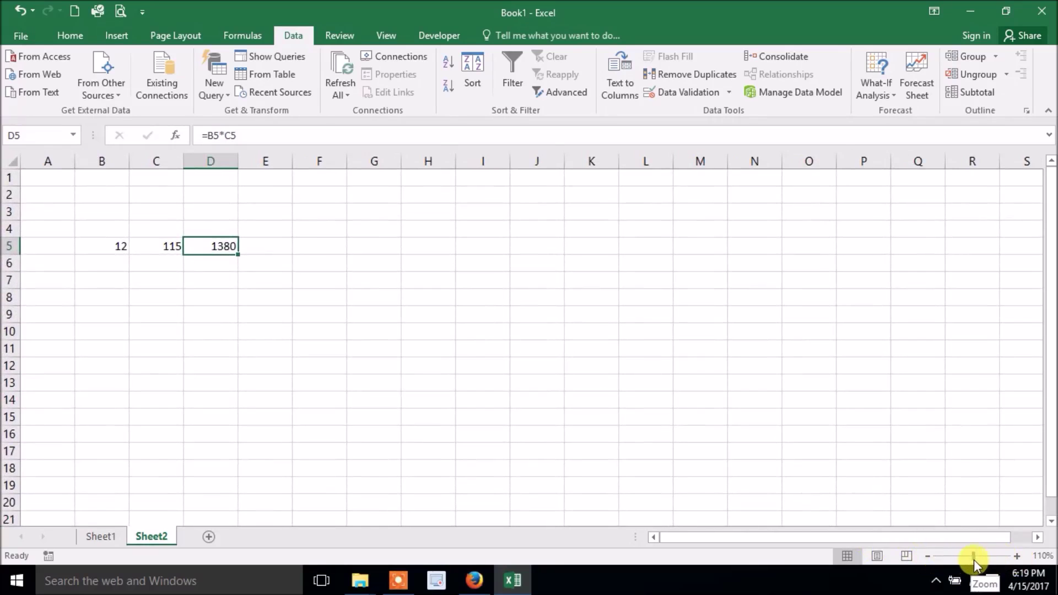
mouse_move(974, 559)
mouse_down()
mouse_move(987, 560)
mouse_move(952, 562)
mouse_move(975, 564)
mouse_move(965, 562)
mouse_up()
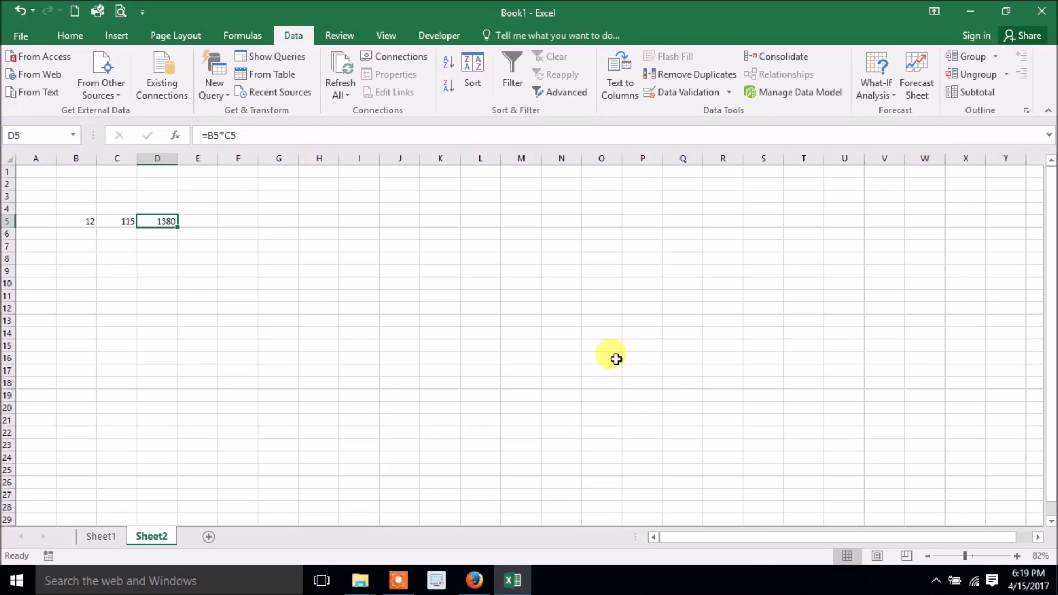
Step: Zoom Sheet2 repeatedly out and in around the data, finishing at 115%
scroll(622, 360, down, 5)
scroll(621, 360, up, 9)
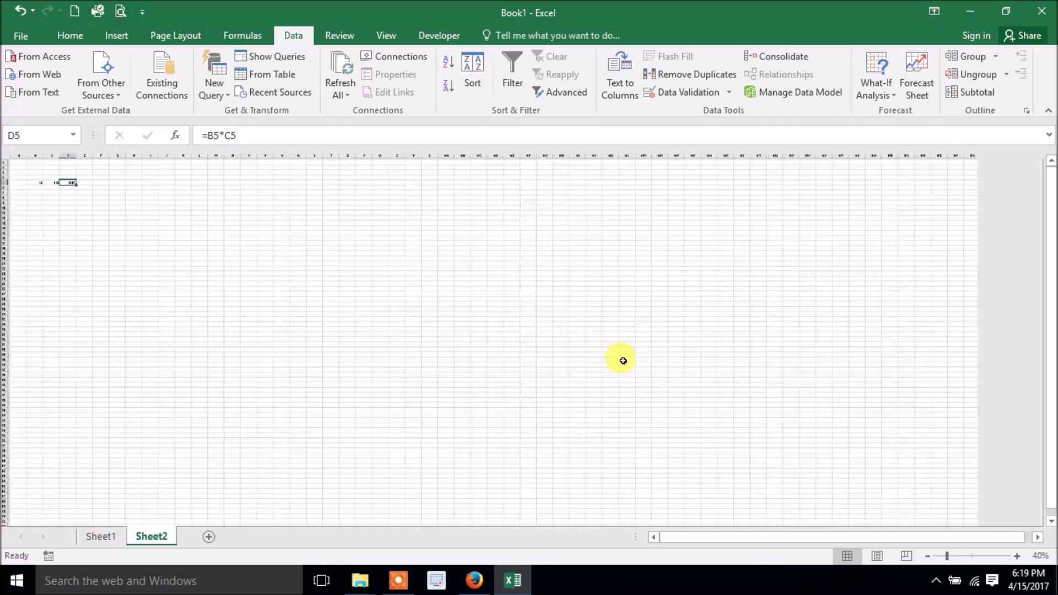
scroll(623, 360, down, 3)
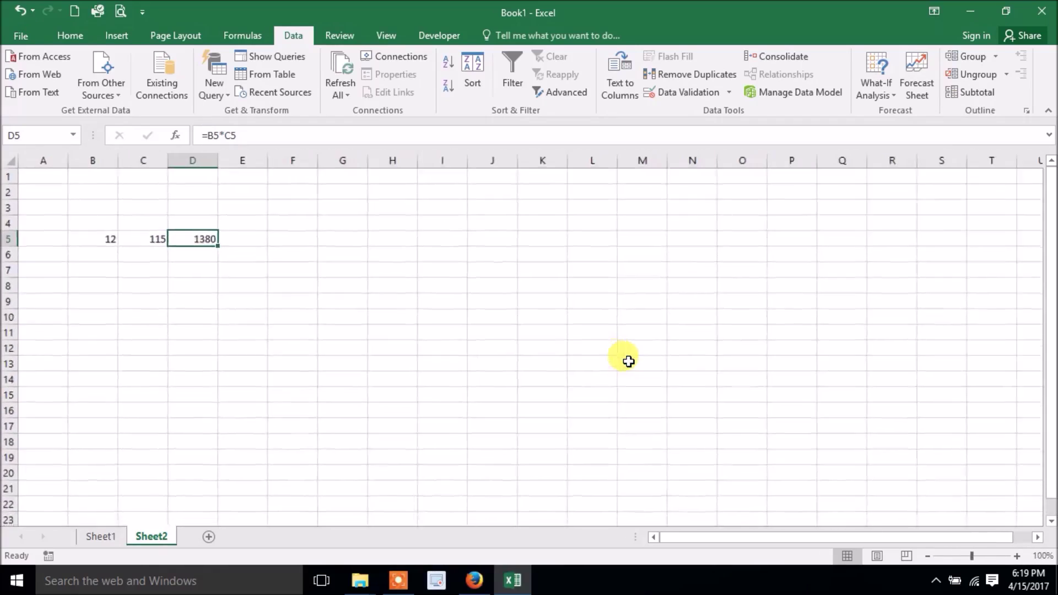
scroll(628, 361, up, 5)
scroll(628, 361, up, 2)
scroll(629, 361, down, 3)
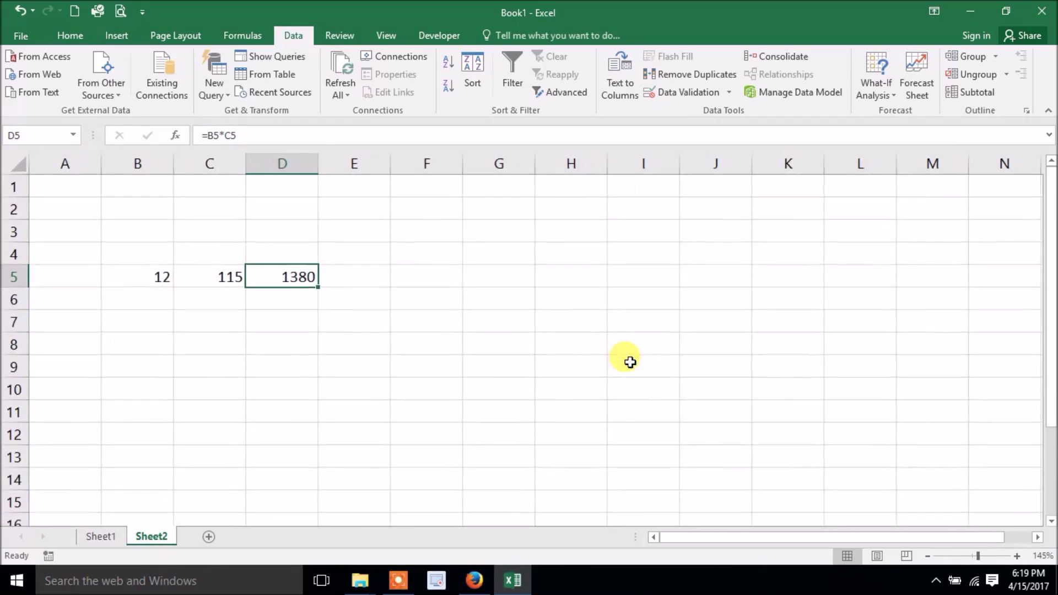
scroll(630, 362, up, 2)
scroll(630, 362, down, 5)
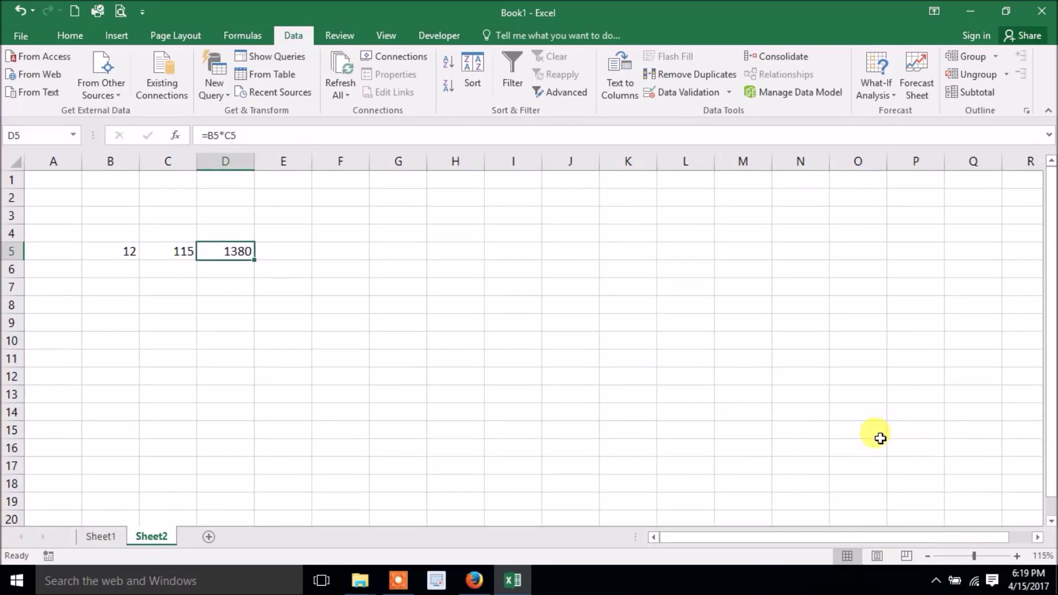
Step: Scroll Sheet2 vertically and horizontally through its empty rows and columns, and return to cell A1's area
drag(1052, 243, 1051, 182)
drag(845, 534, 775, 535)
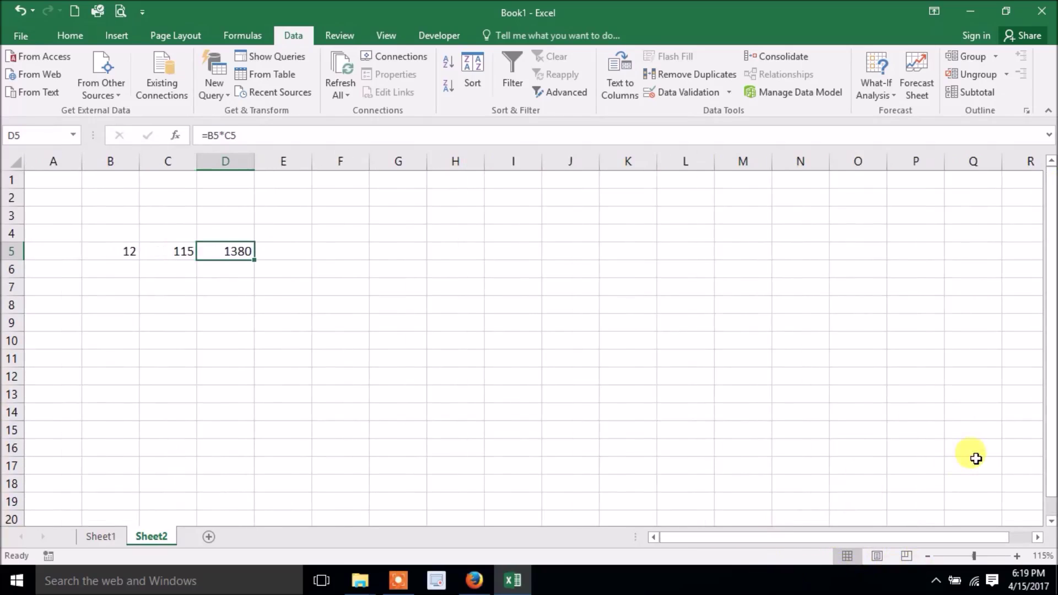
mouse_move(1051, 289)
mouse_down()
mouse_move(1054, 268)
mouse_move(1053, 281)
mouse_up()
drag(795, 537, 563, 413)
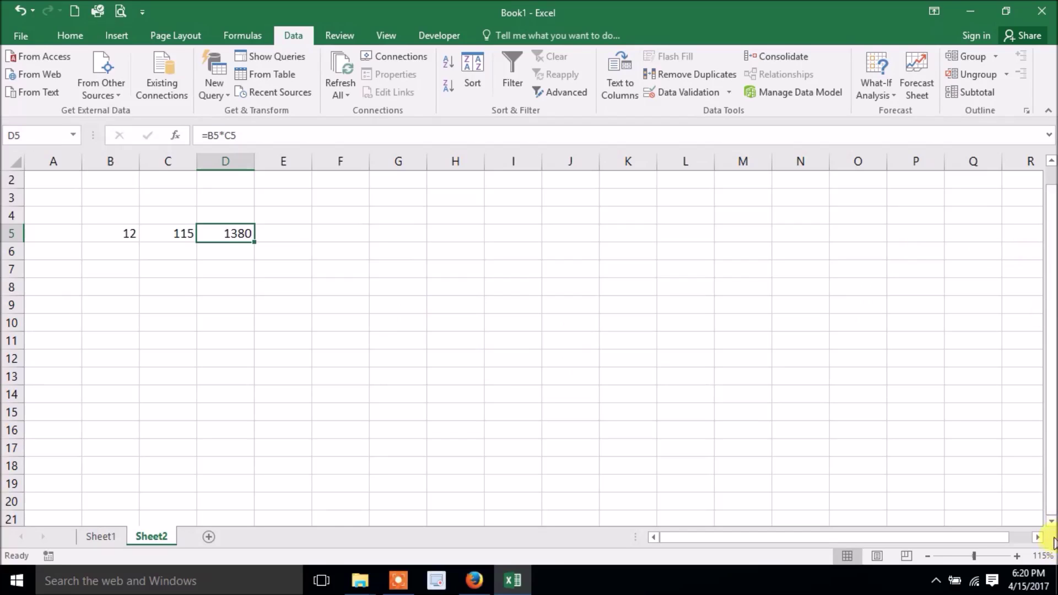
click(1051, 521)
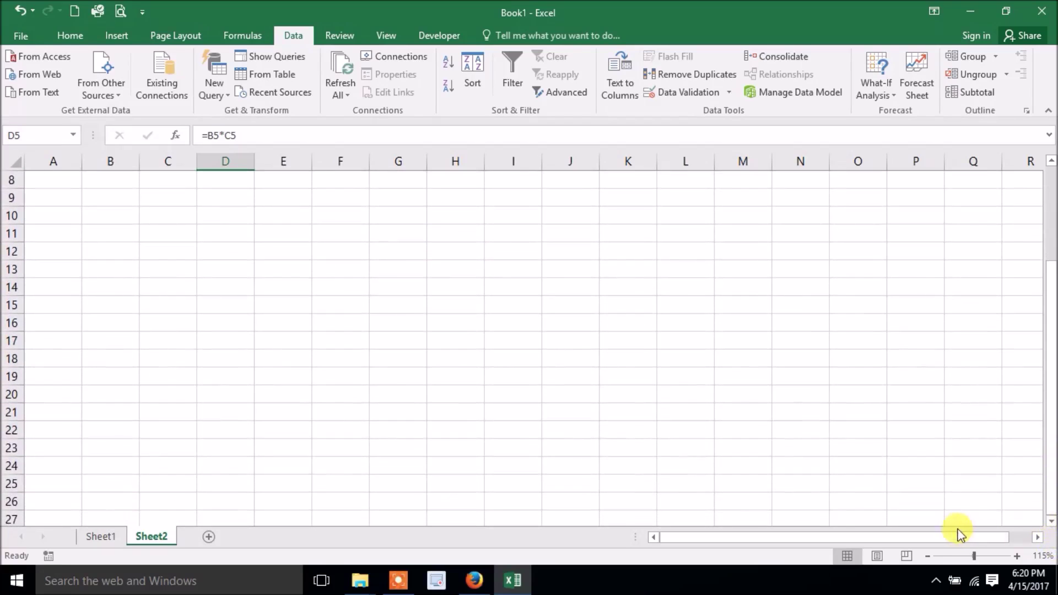
drag(1051, 414, 1051, 400)
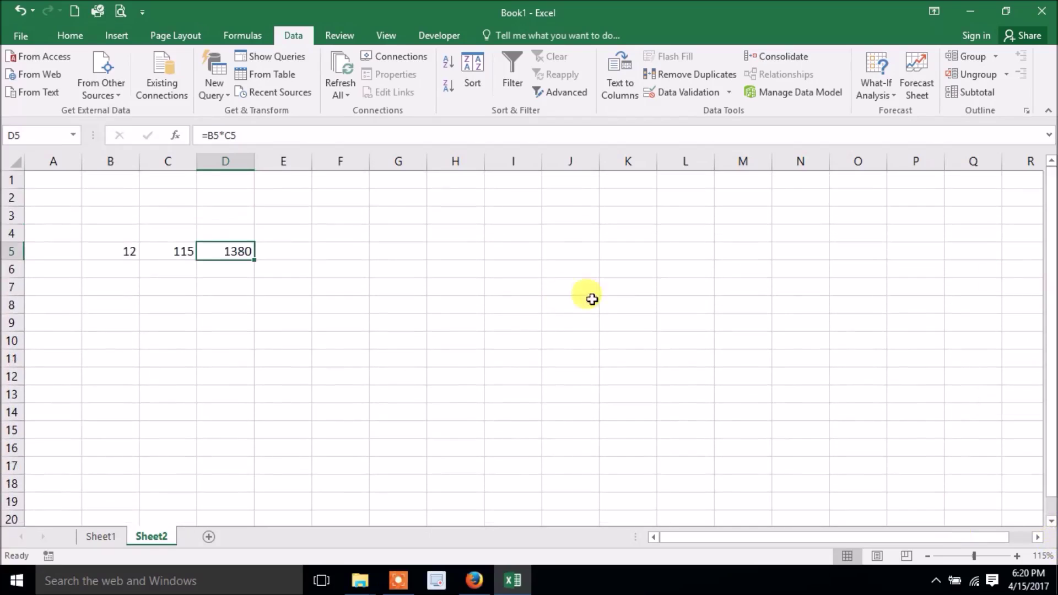
Step: Select the range A2:I11 on Sheet2
click(556, 319)
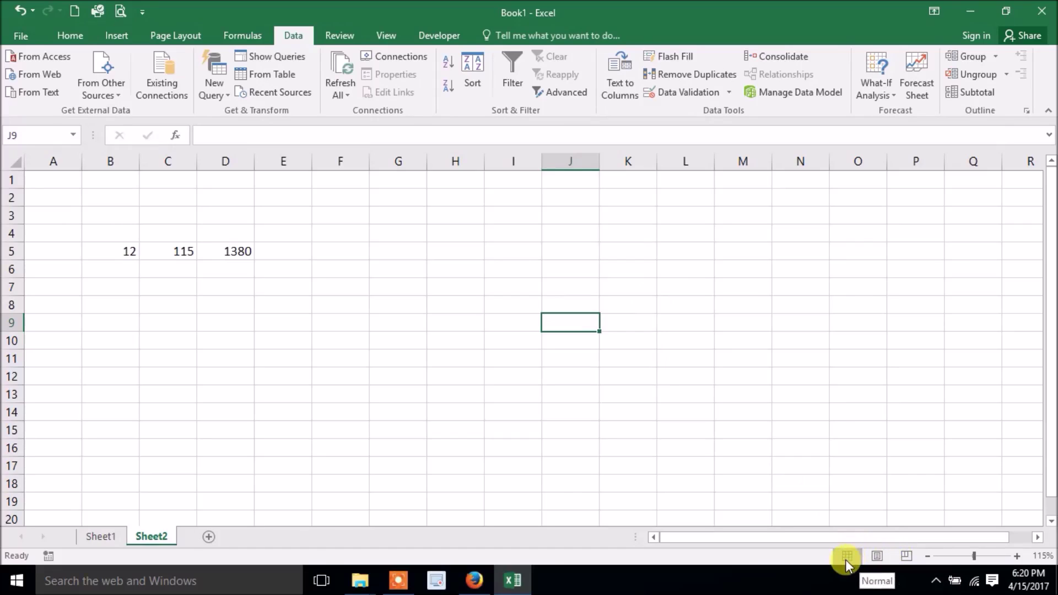
drag(60, 200, 524, 354)
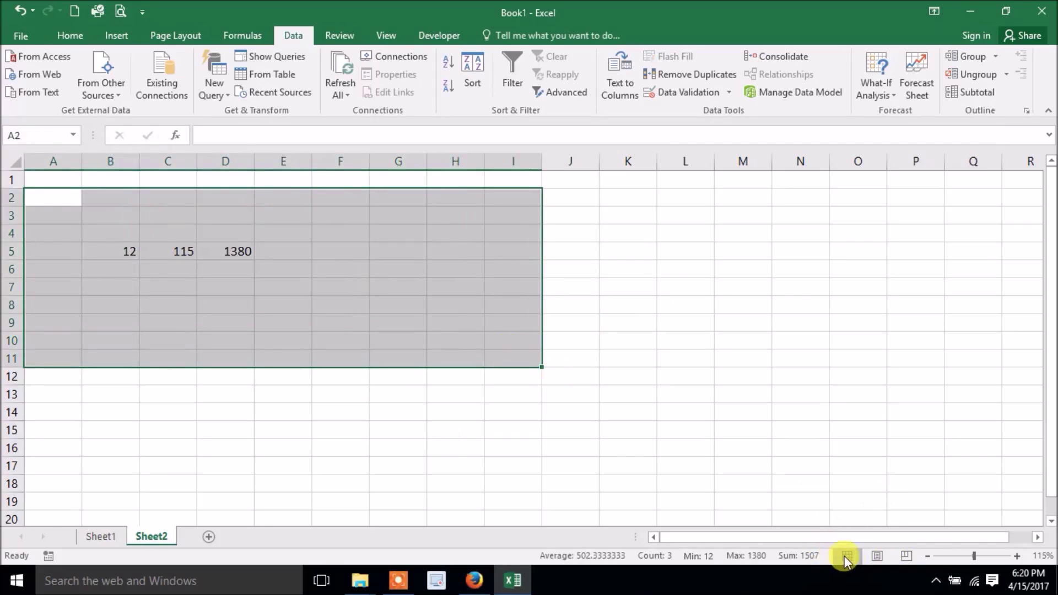
Step: View Sheet2 in Page Layout view, and switch it to Page Break Preview with cell K24 selected
click(877, 556)
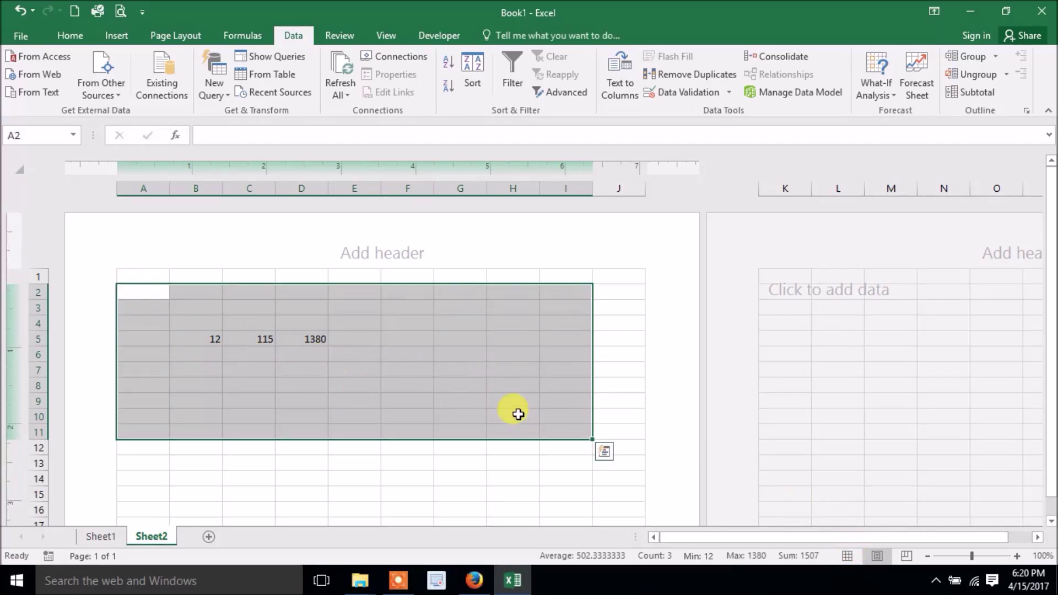
click(906, 556)
click(327, 381)
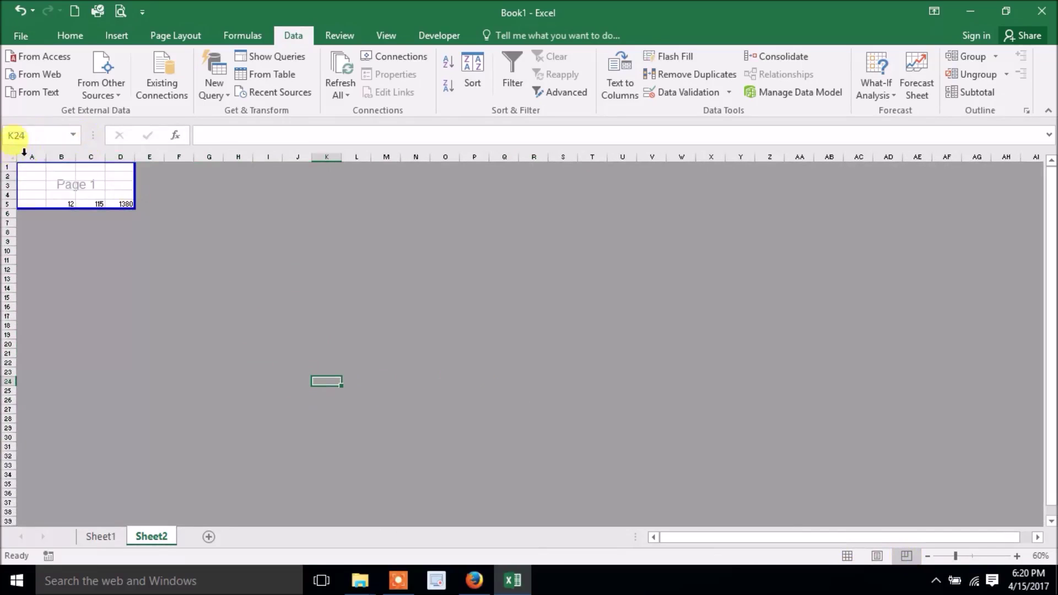
Step: Extend Sheet2's printed area to column O, pull it back to column J, and stretch it down to row 15
drag(130, 201, 463, 236)
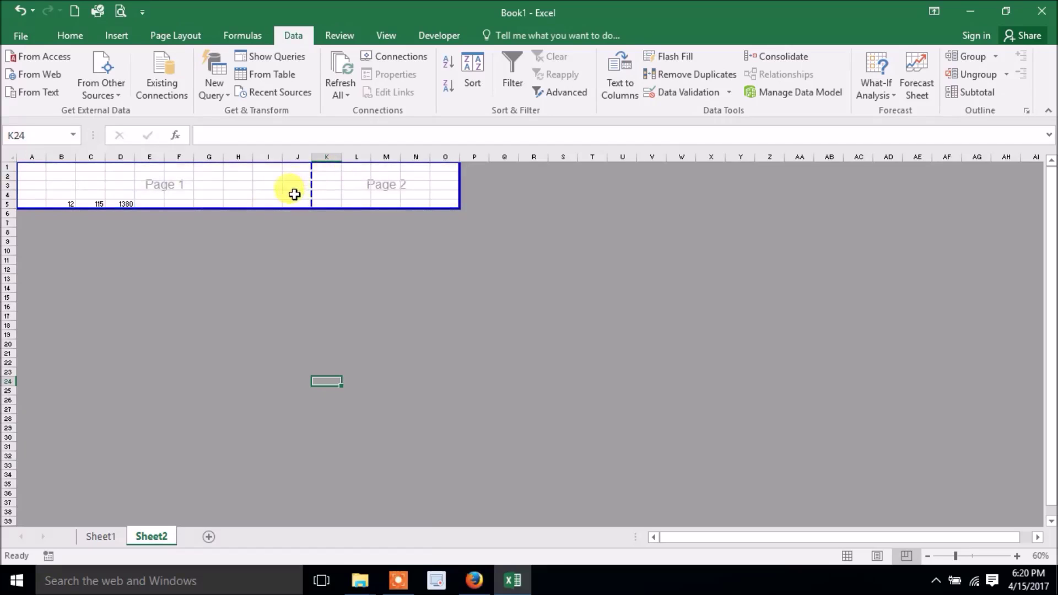
drag(460, 182, 310, 187)
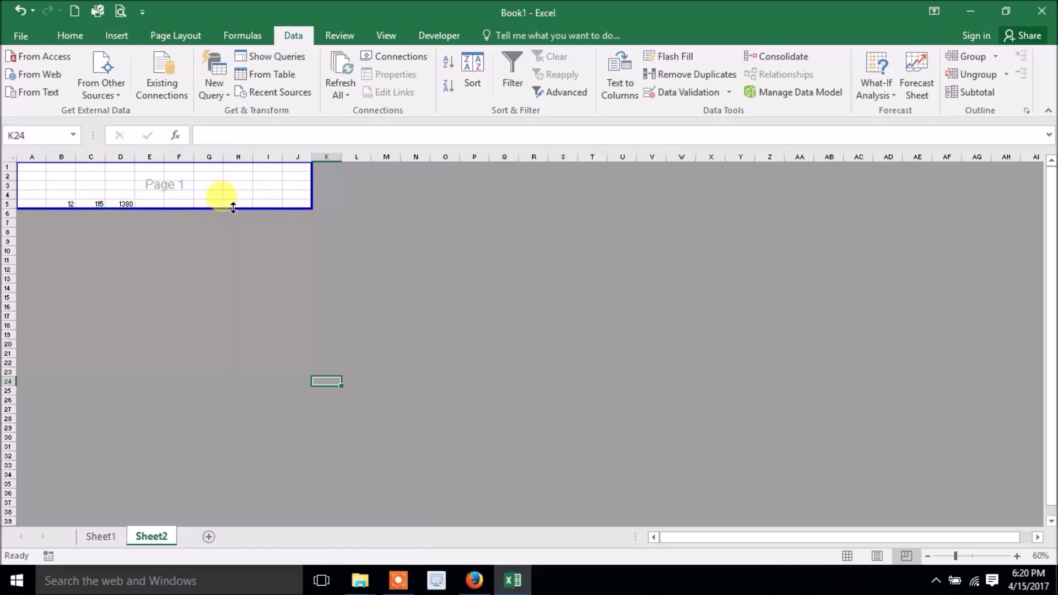
drag(233, 207, 199, 301)
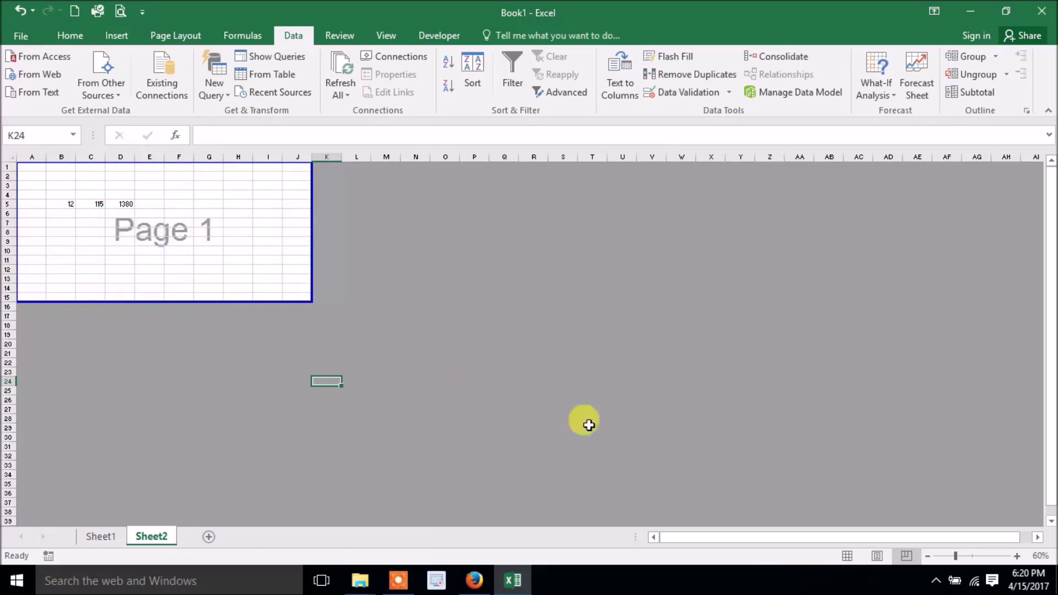
Step: Return Sheet2 to Normal view and bring the rows with data back into view
click(847, 555)
click(486, 460)
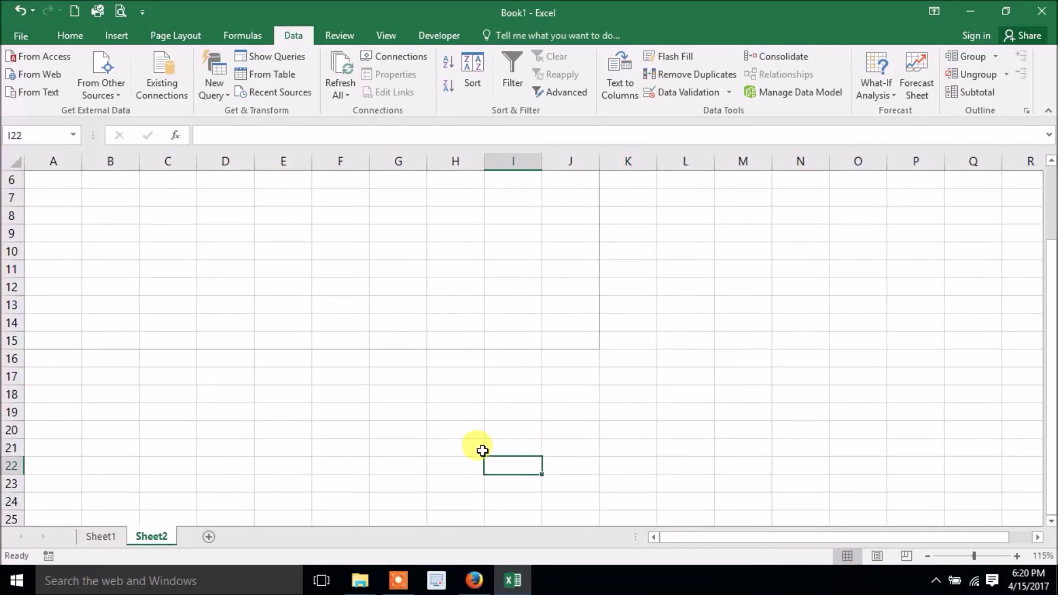
scroll(483, 451, up, 2)
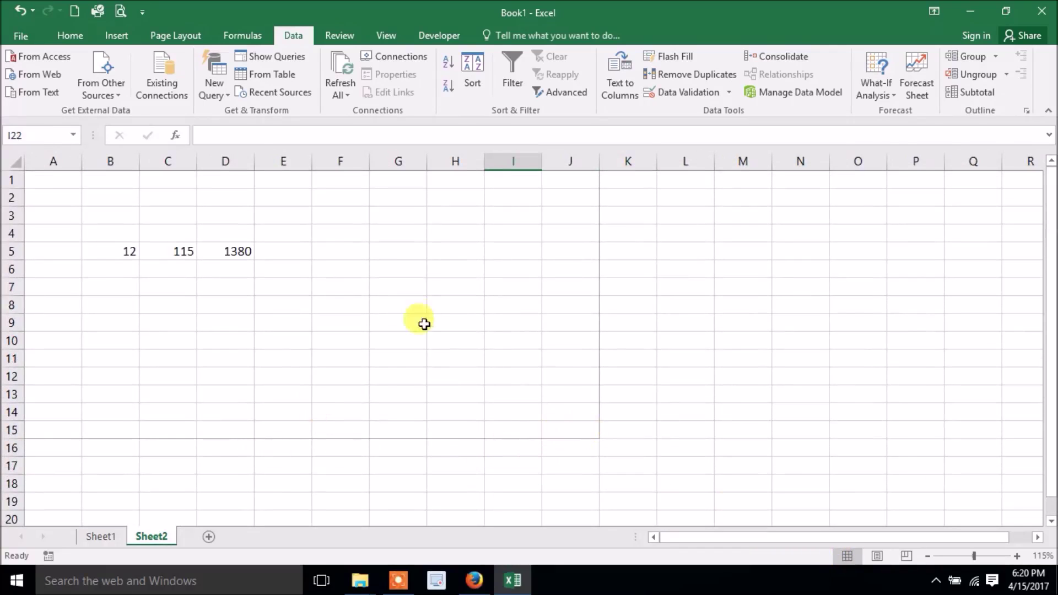
Step: Add a new worksheet and fill the range A3:J15 with the formula =RANDBETWEEN(10,90)
click(208, 537)
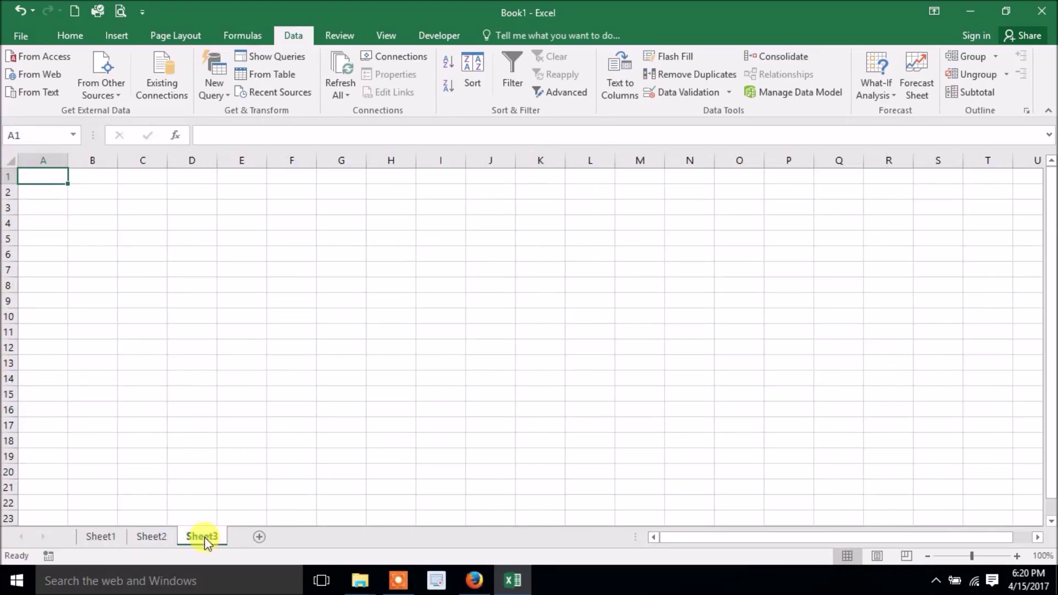
drag(44, 208, 480, 401)
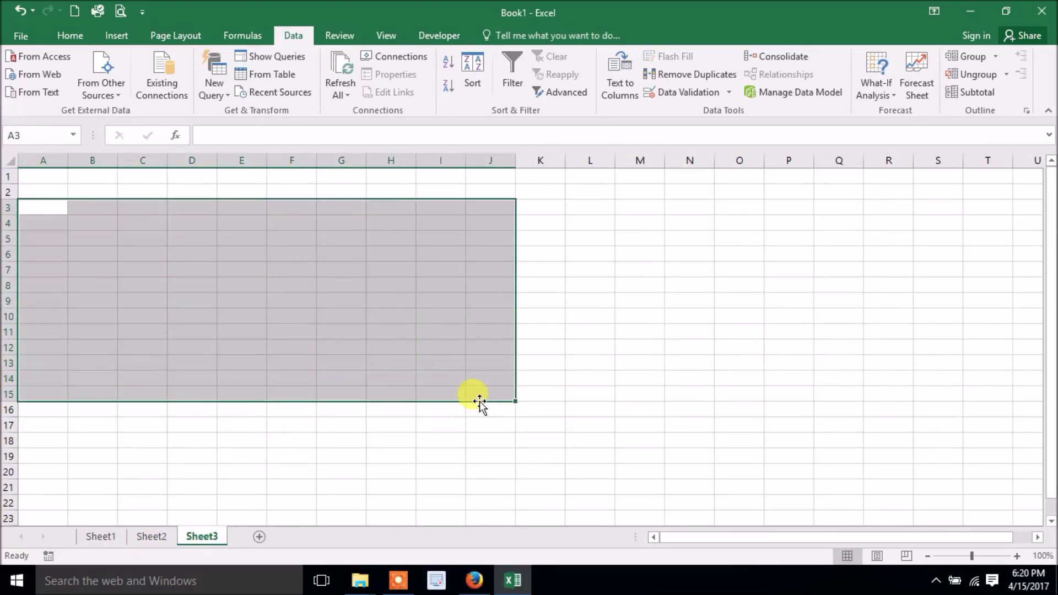
text(=ar)
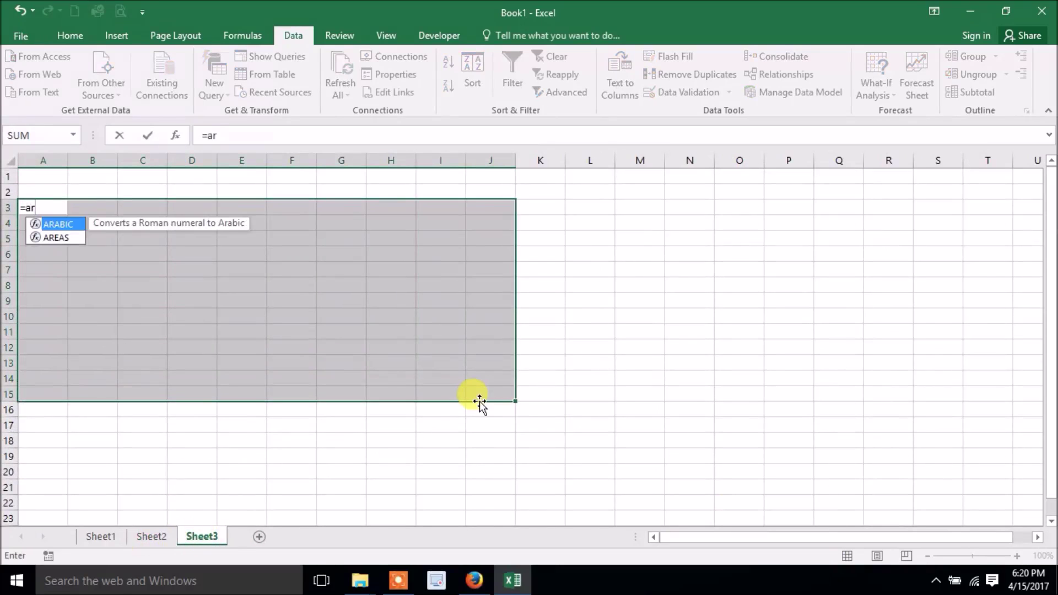
key(BackSpace)
text(randb)
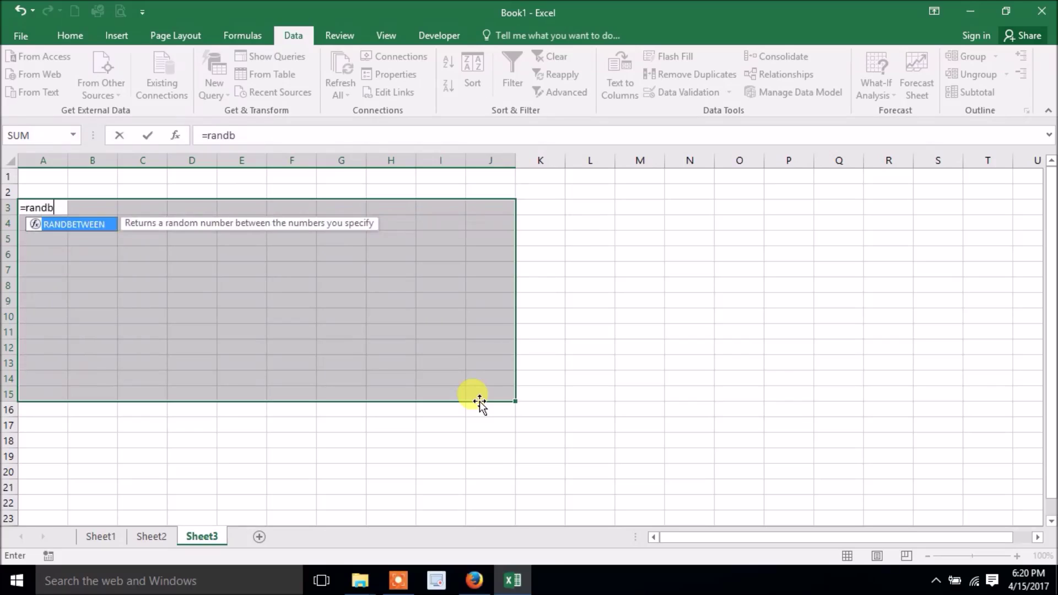
key(Tab)
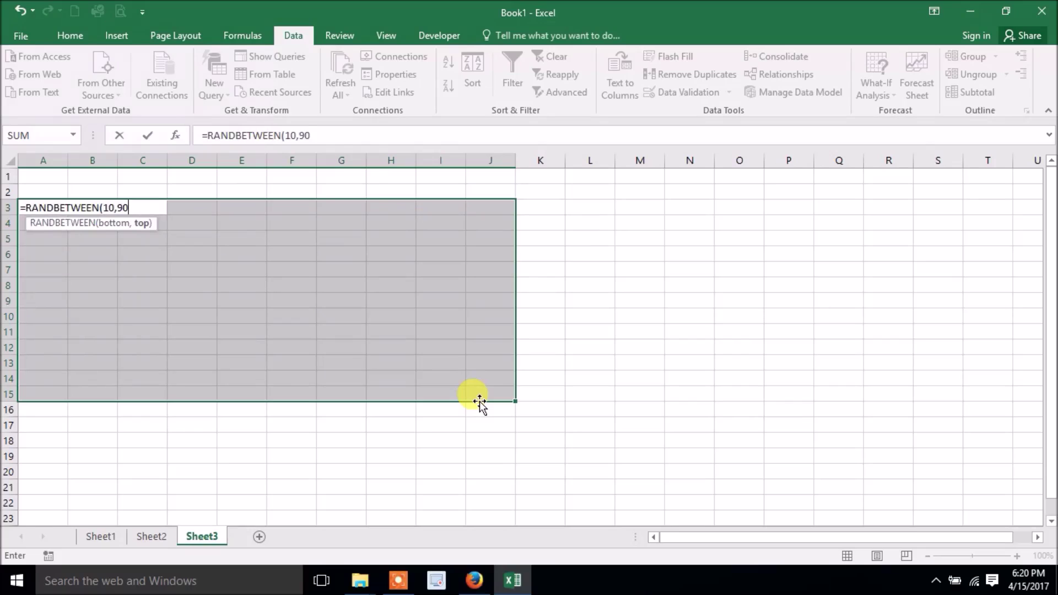
key(ctrl+Return)
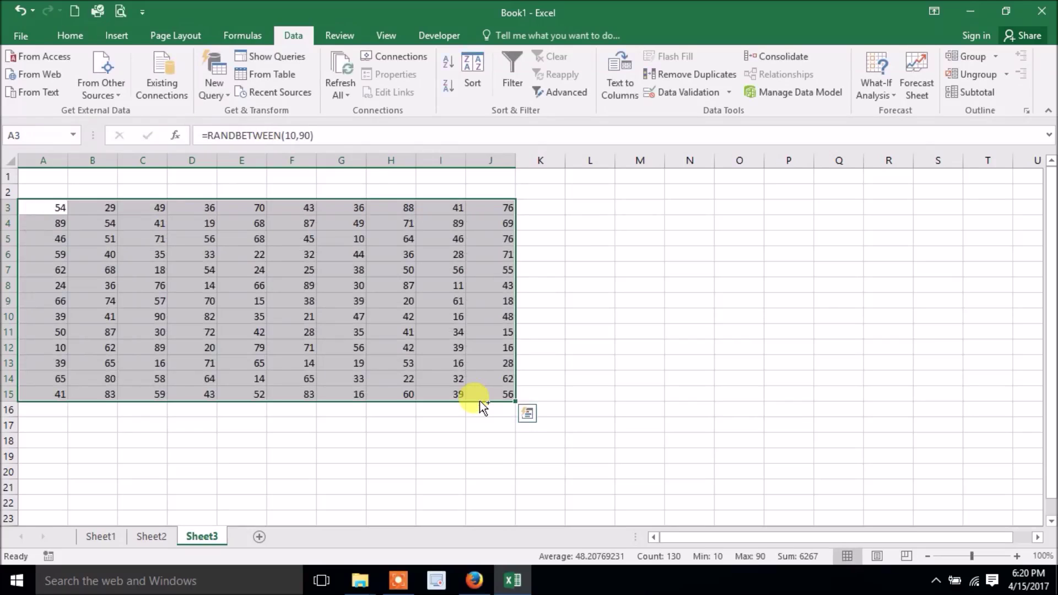
Step: Copy the random numbers in A3:J15 and paste them in place as values only
key(ctrl+c)
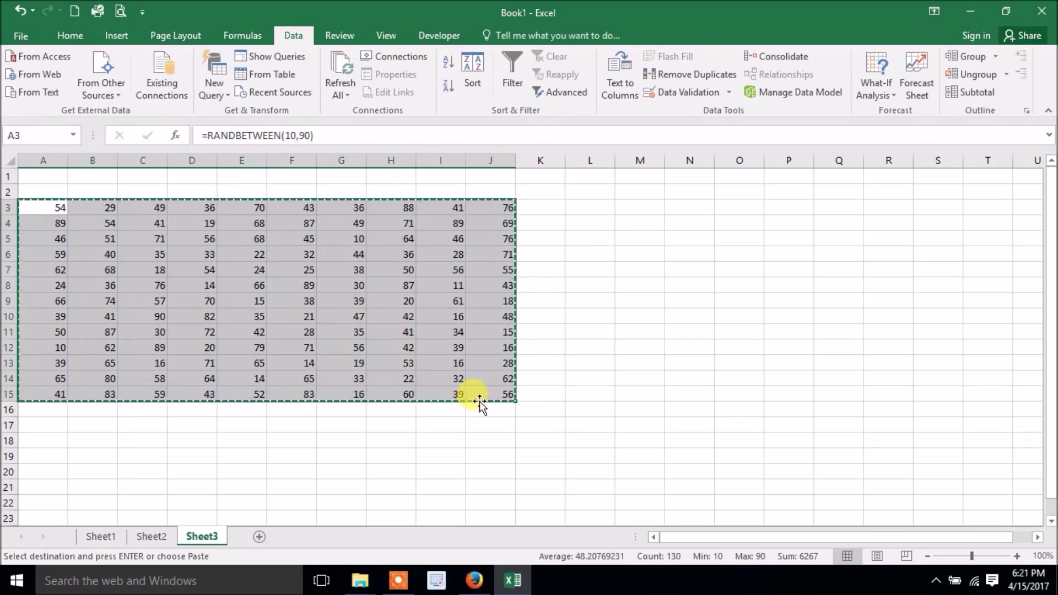
key(alt+h)
key(v)
key(v)
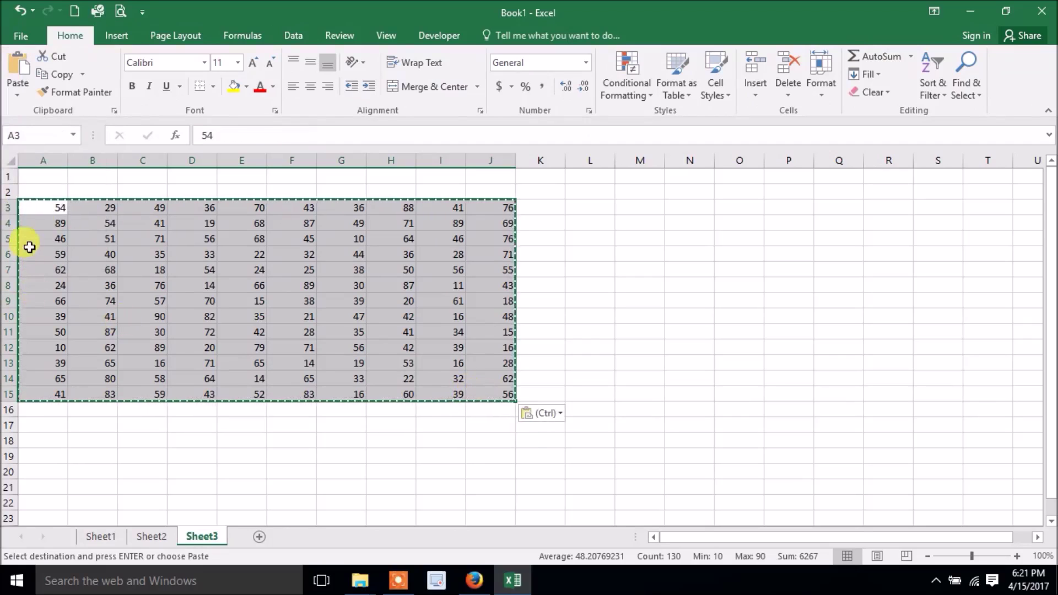
Step: Add AutoSum totals for every row in column K and every column in row 16 of Sheet3
drag(40, 208, 533, 414)
key(alt+equal)
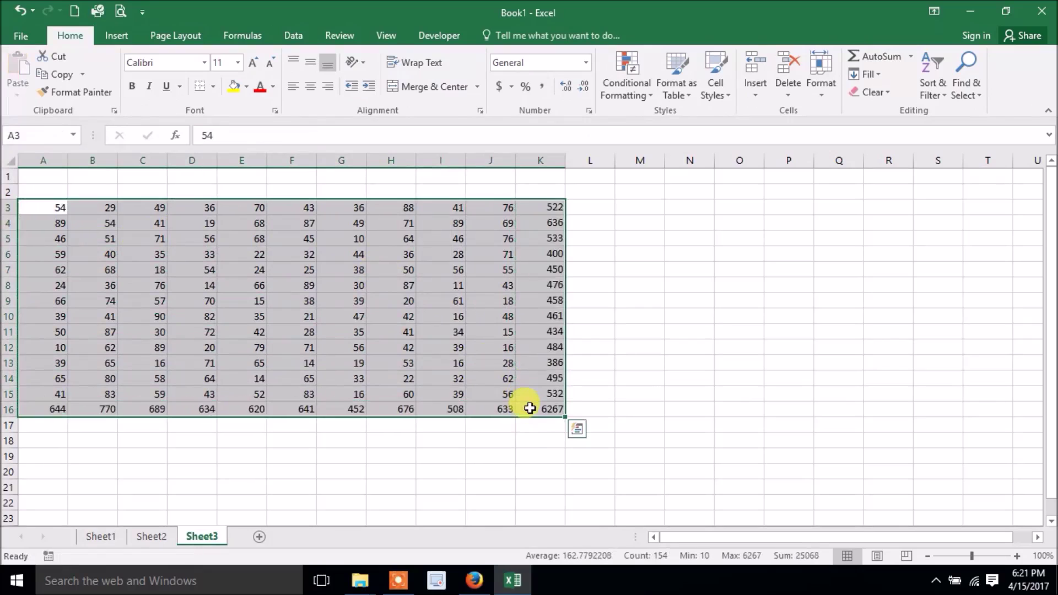
click(752, 327)
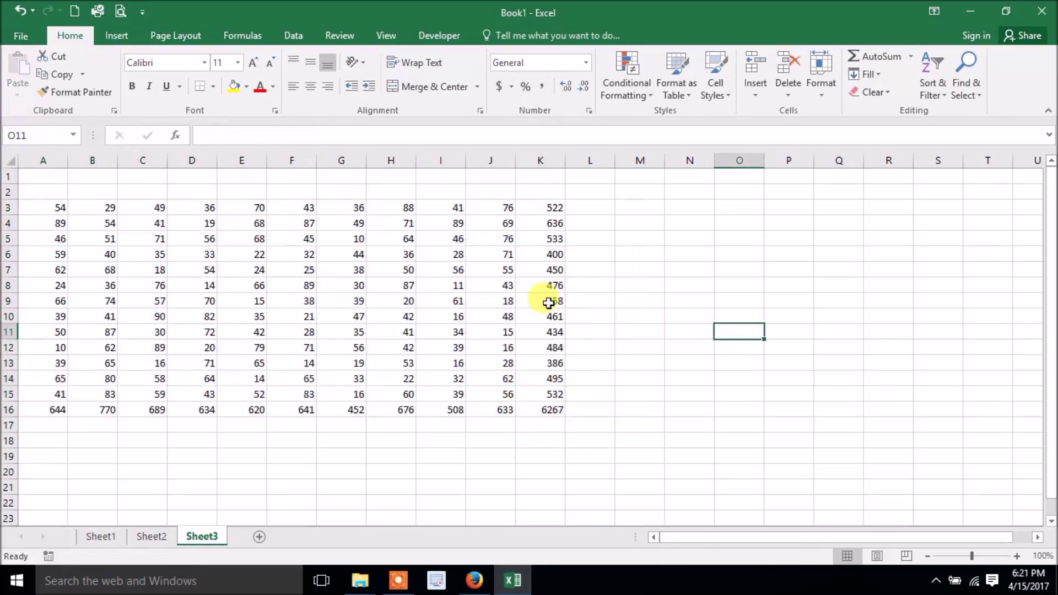
Step: Apply all borders to the table range A3:K16
drag(53, 207, 551, 415)
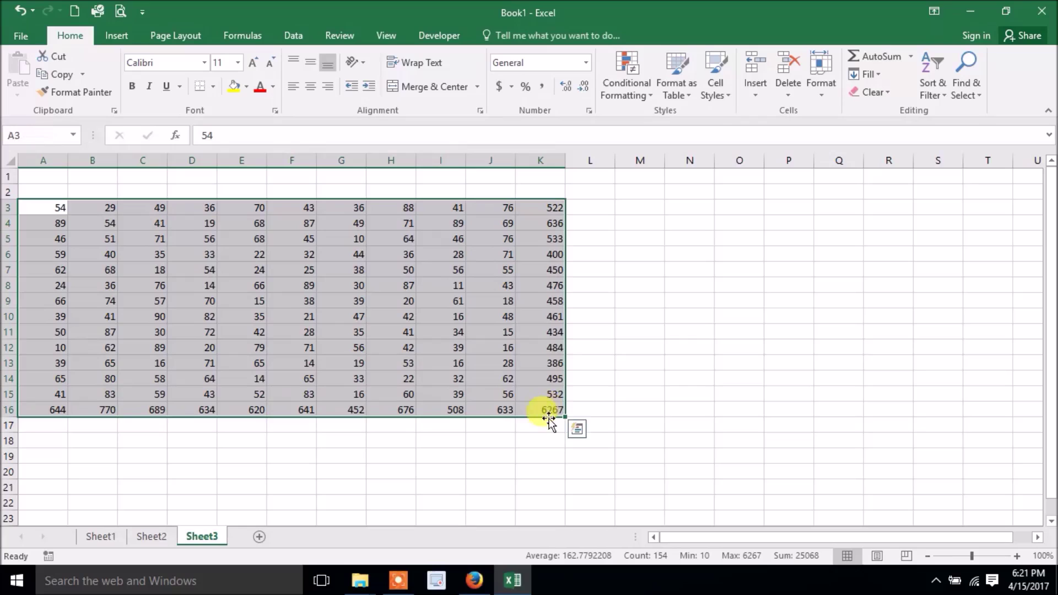
click(213, 87)
click(234, 215)
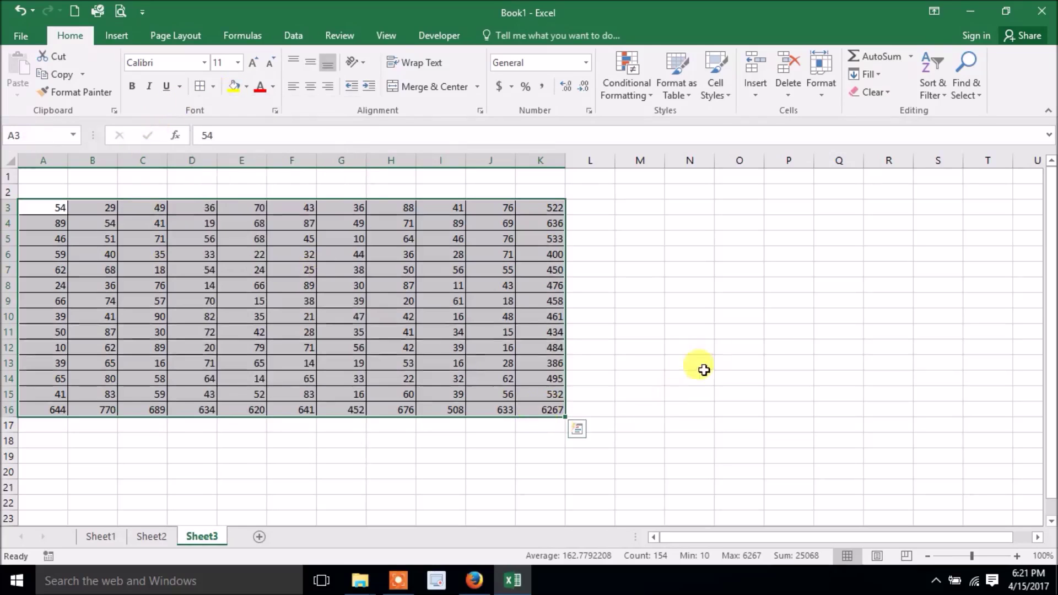
click(736, 348)
Step: Select the numbers in A3:J15, without the totals, and examine their summary statistics in the status bar
drag(57, 208, 490, 394)
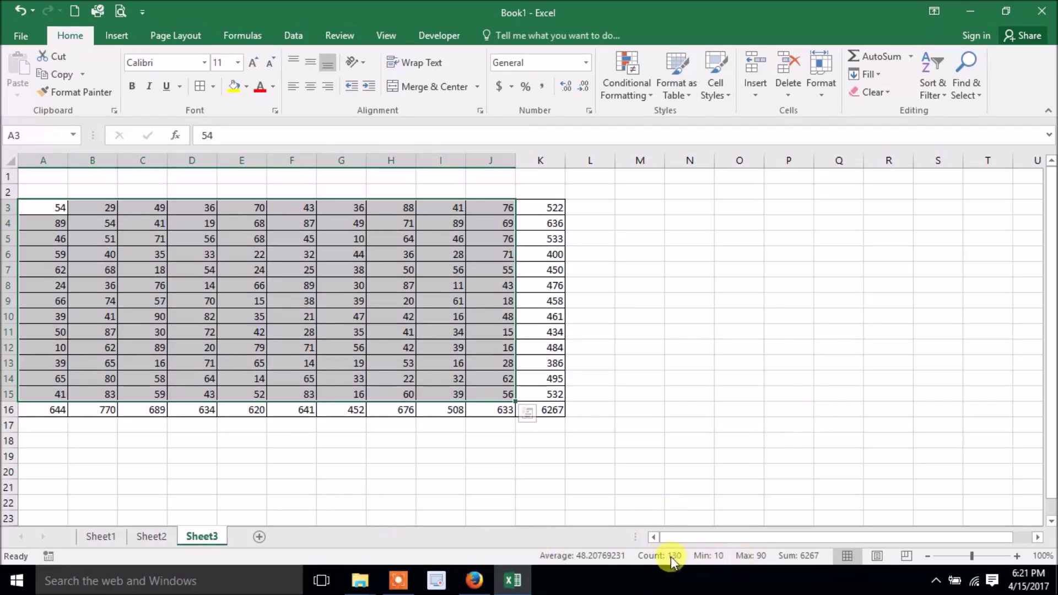
click(678, 394)
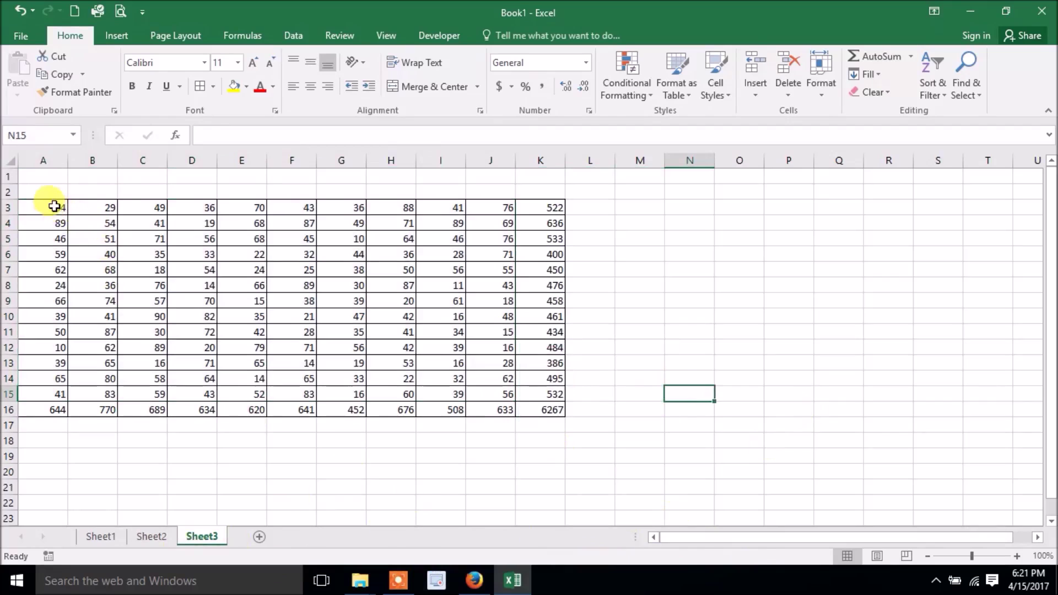
drag(53, 208, 480, 396)
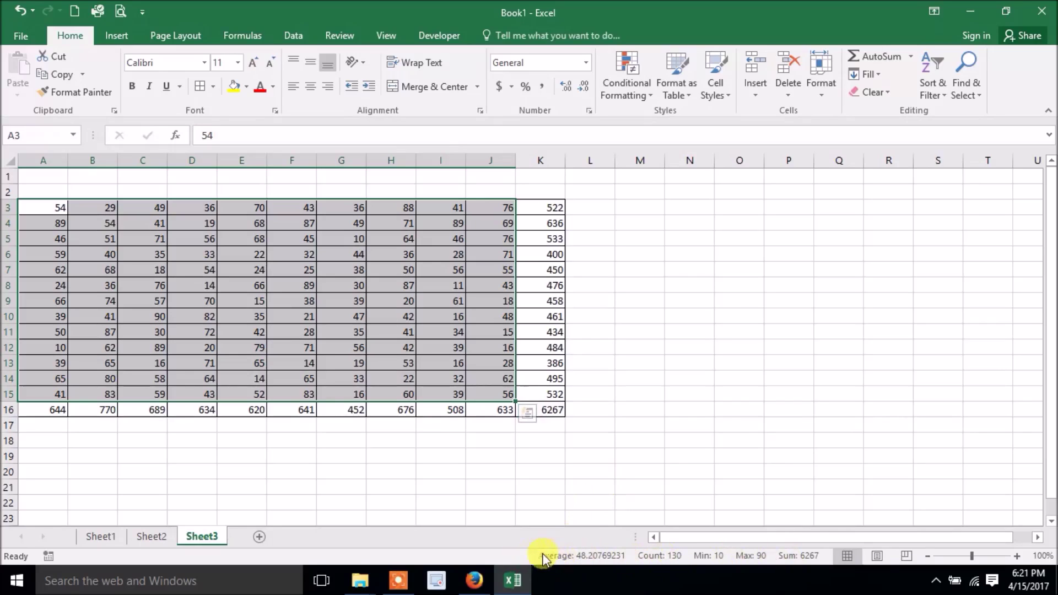
Step: Customize the status bar to hide the Average and Minimum calculations
right_click(514, 558)
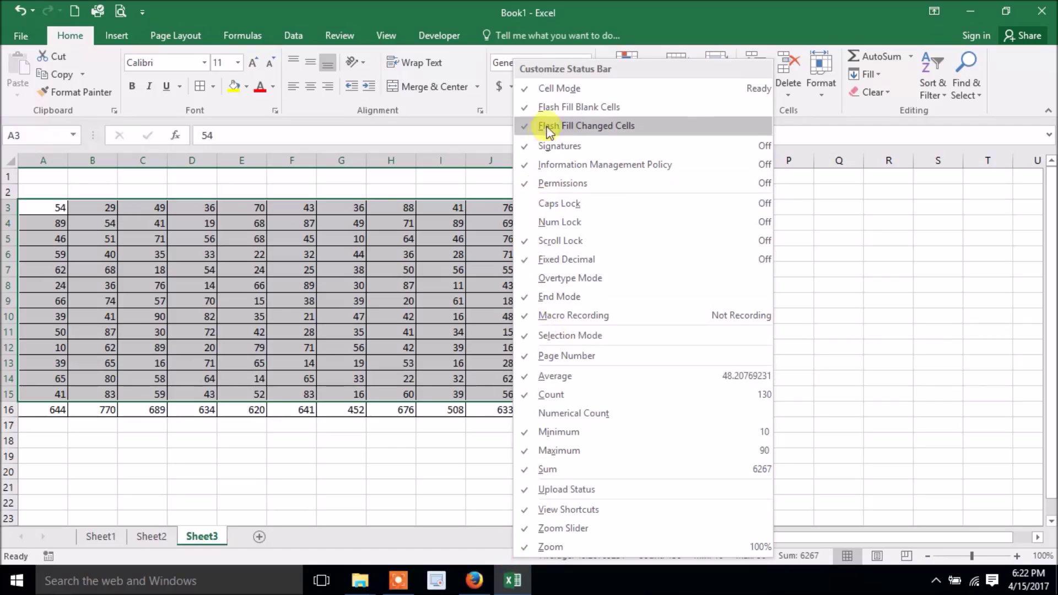
click(554, 377)
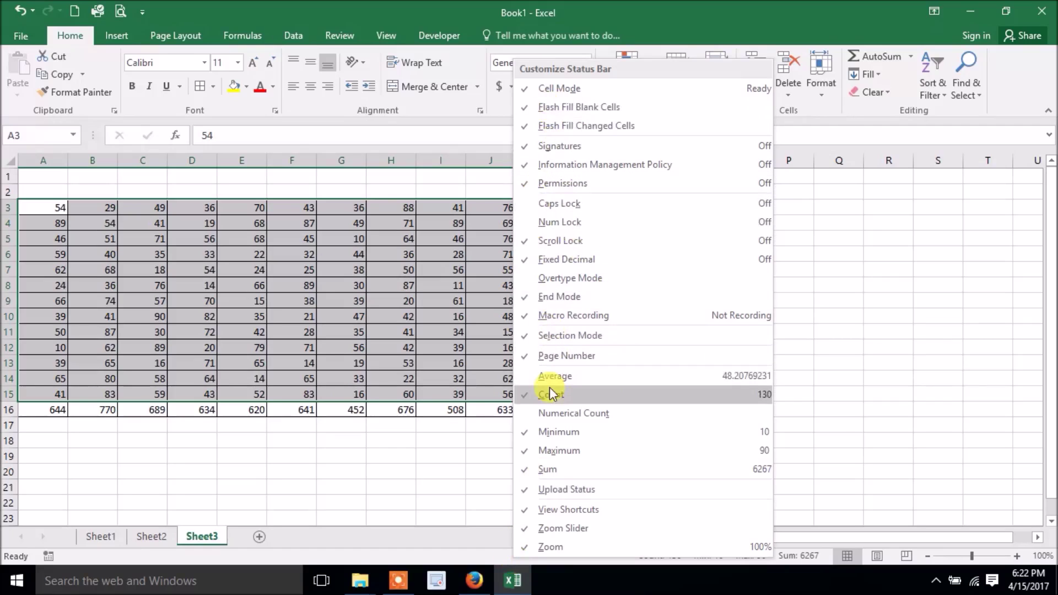
click(840, 411)
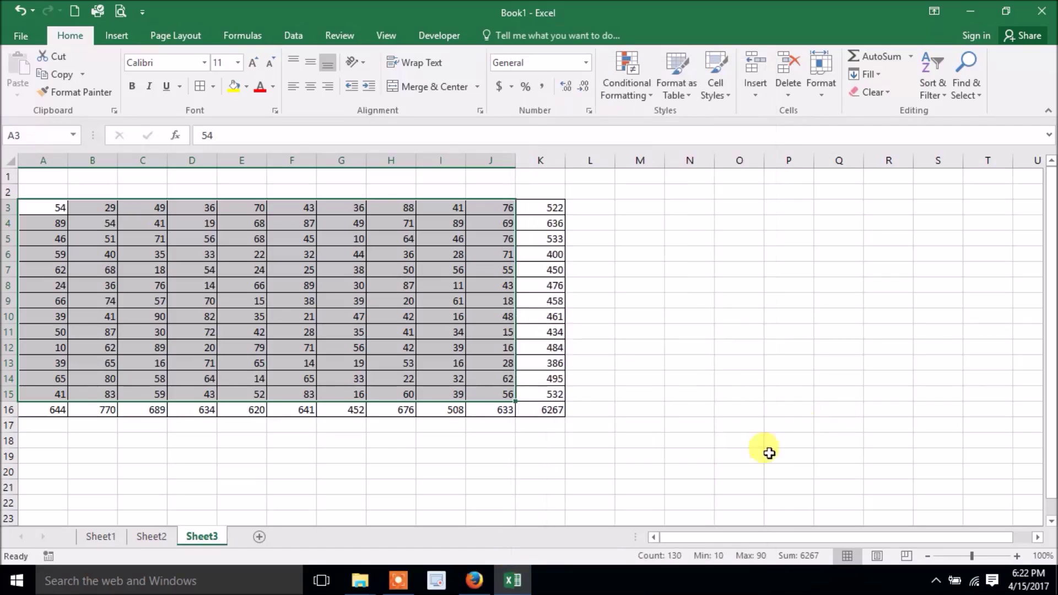
right_click(582, 560)
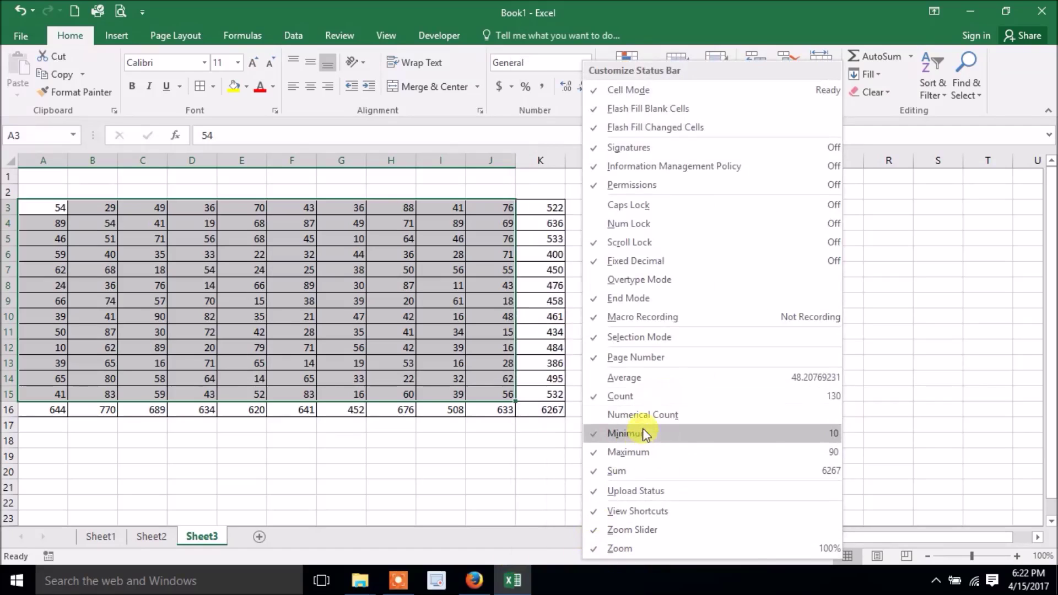
click(524, 452)
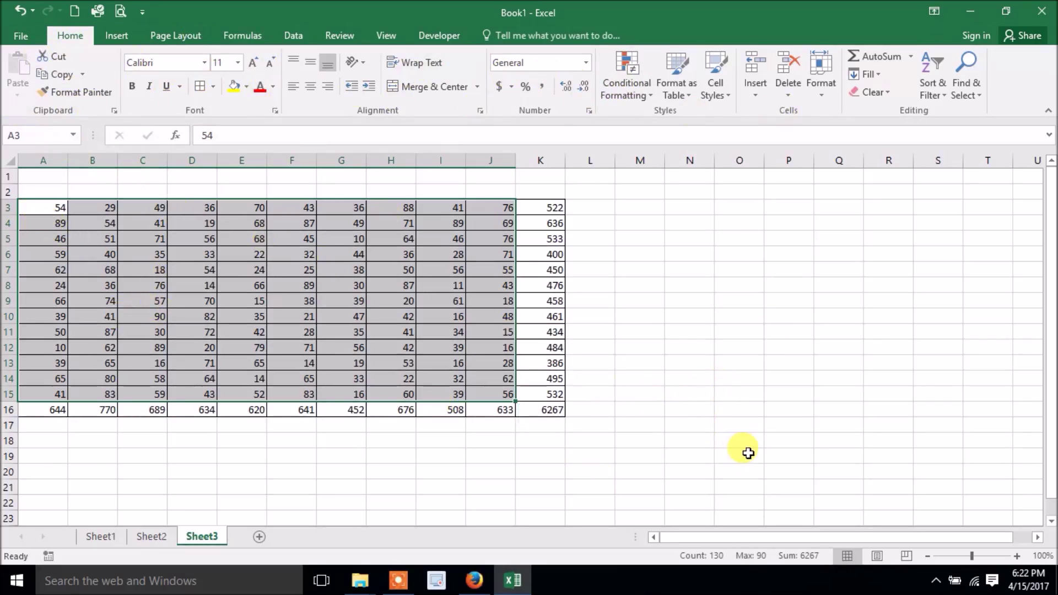
Step: Switch to Firefox and show the Share Your Knowledge Facebook page, followed by the Excel Friend YouTube channel
click(474, 585)
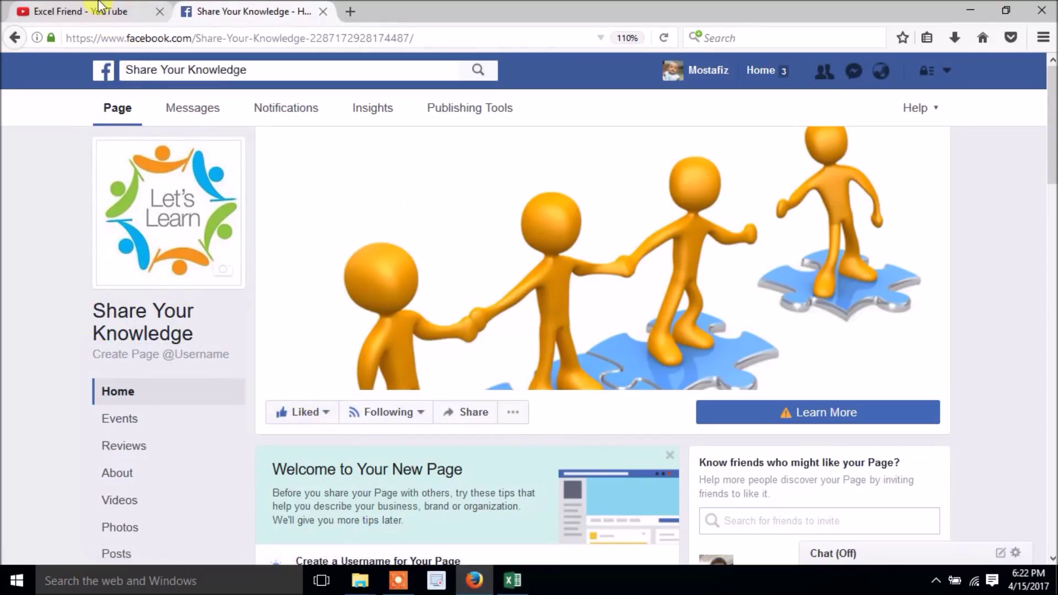
click(72, 15)
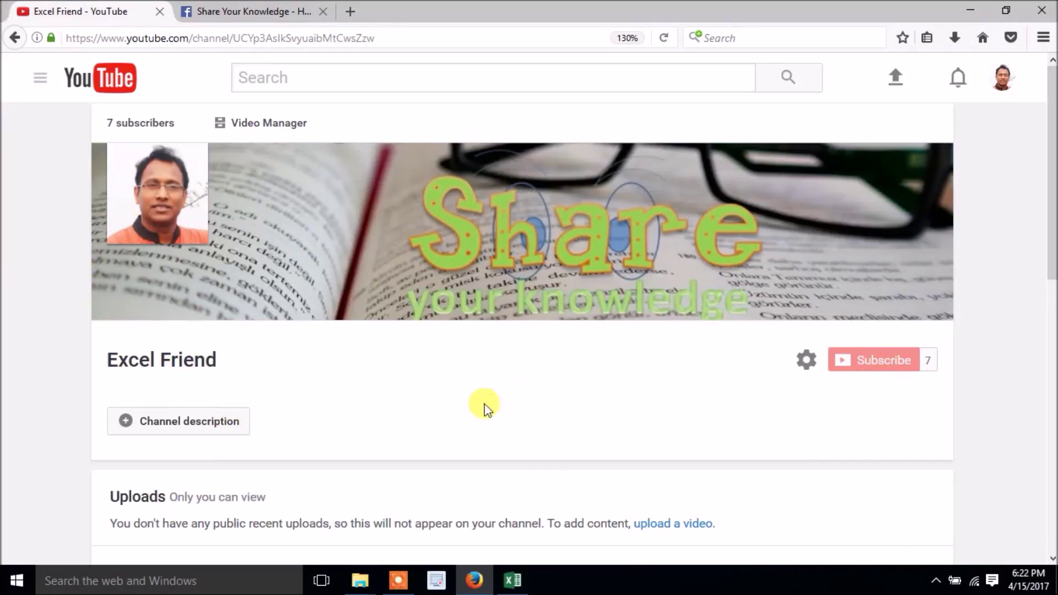
Step: Bring up the screen recorder's controls and stop the recording
mouse_move(404, 584)
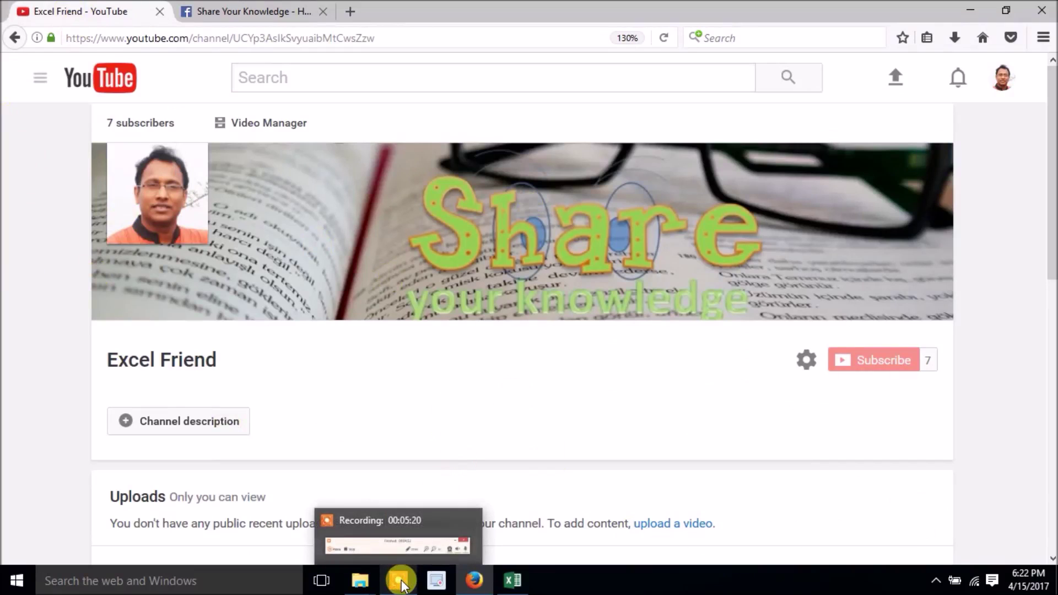
click(401, 582)
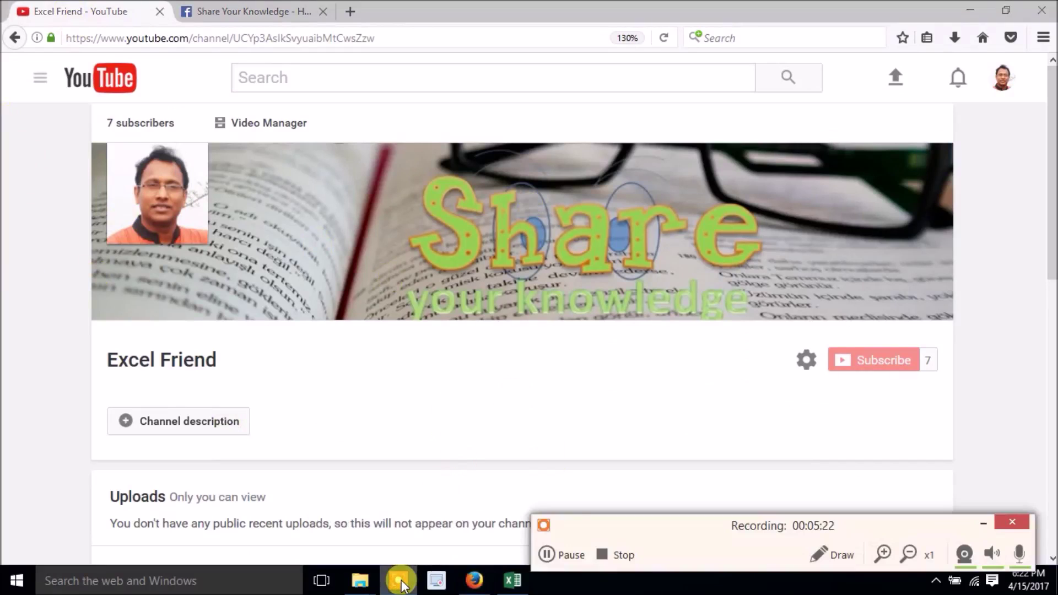
click(600, 551)
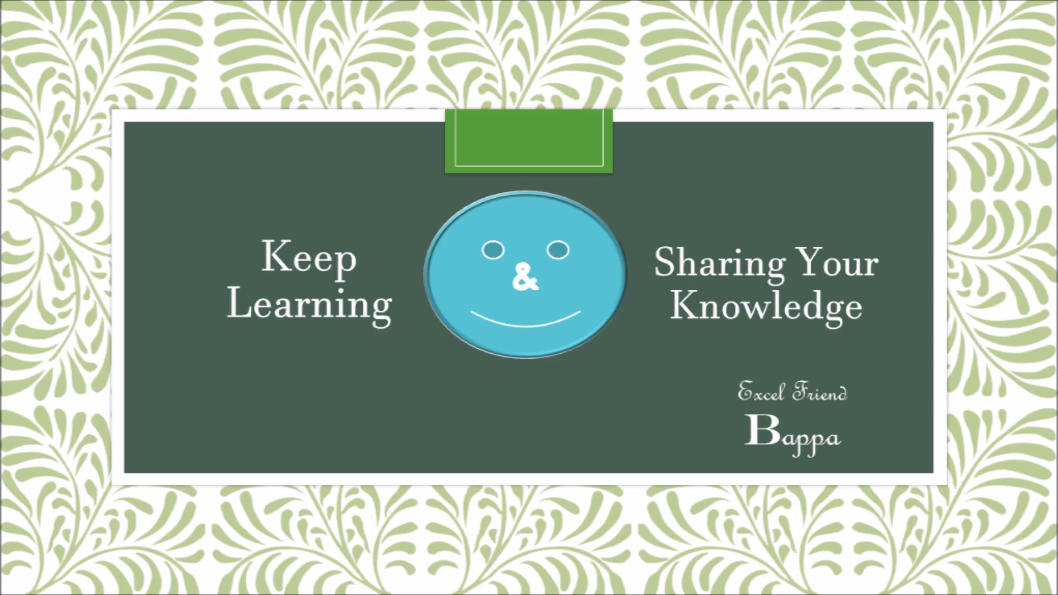